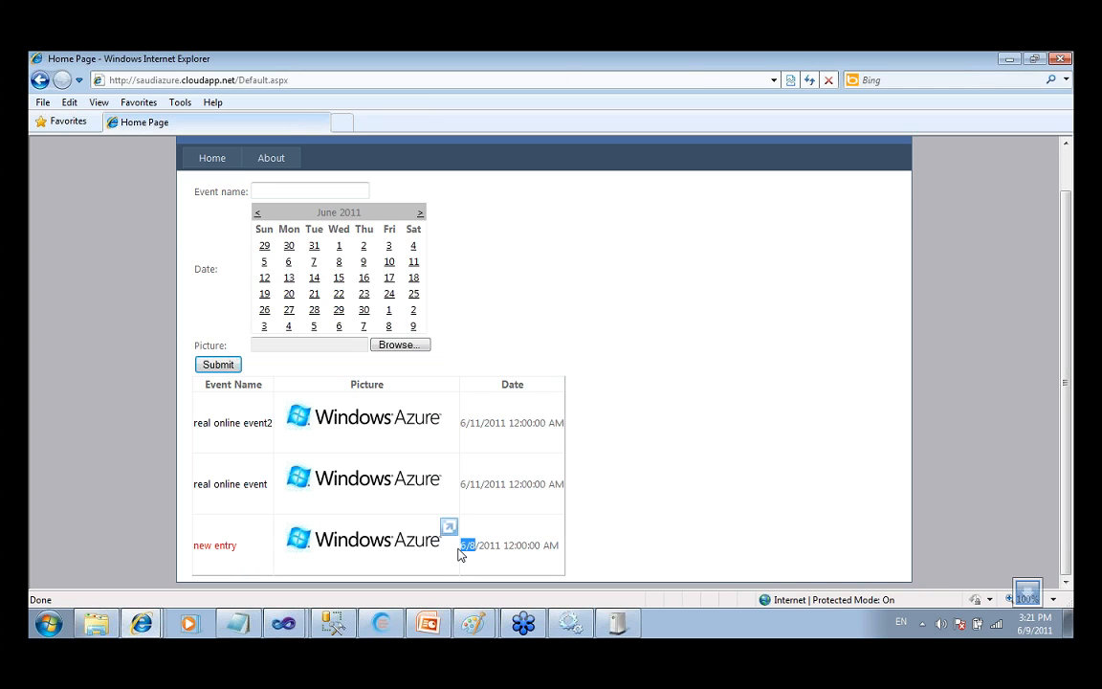
- Highlight the new entry's event name on the events page, then clear the selection
left_click(236, 545)
left_click_drag(235, 545, 194, 548)
left_click(202, 554)
- Bring the OnlineService solution forward, view its project actions, then minimize Visual Studio
left_click(279, 623)
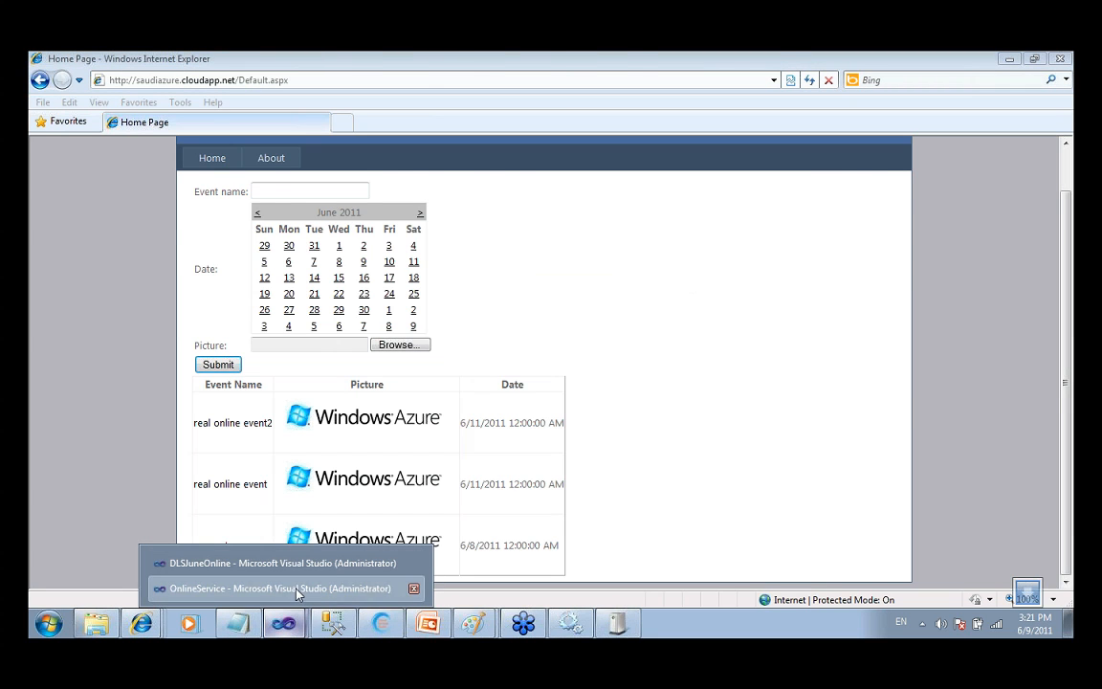
left_click(296, 590)
right_click(895, 241)
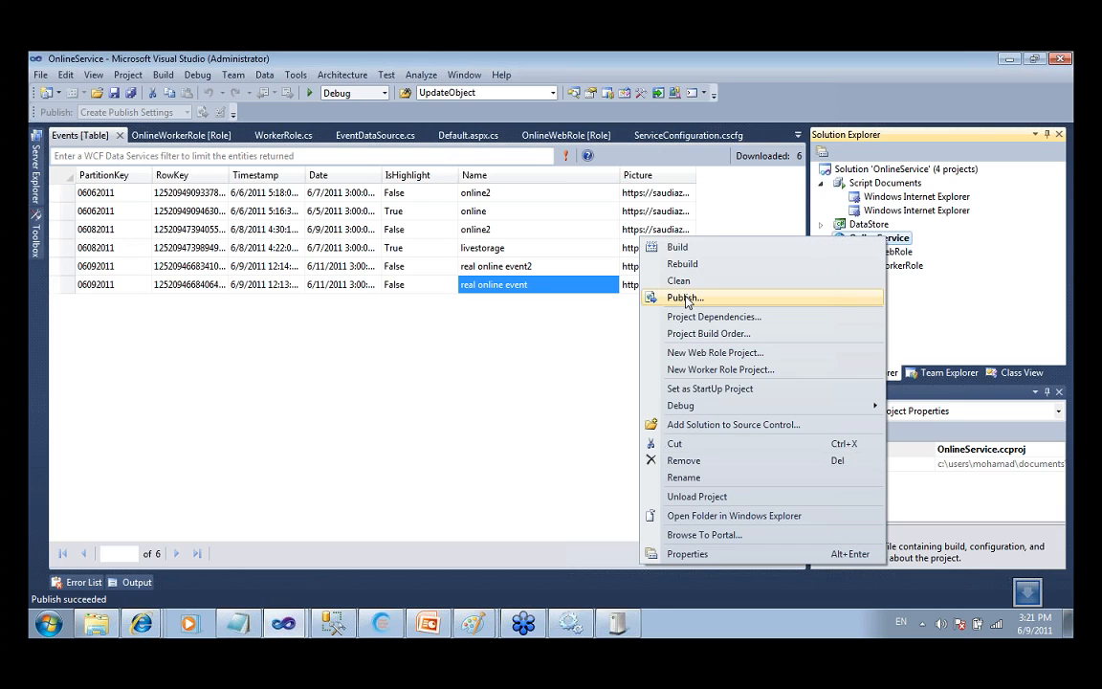
left_click(1010, 59)
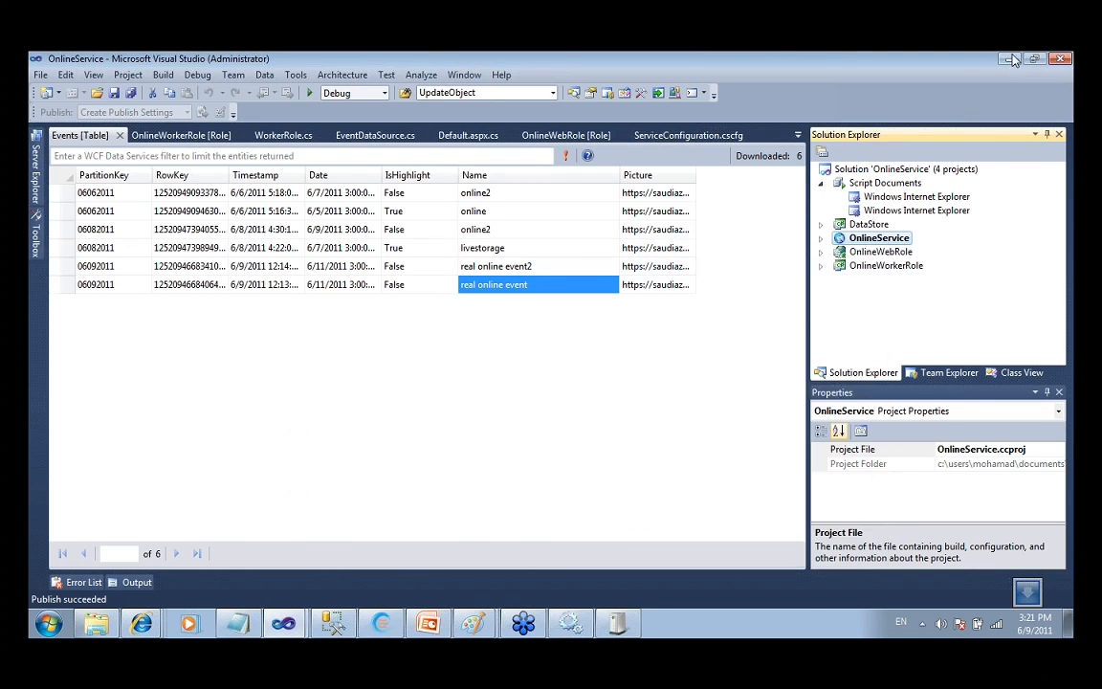
left_click(1011, 59)
- In the Management Portal, view EventsWorkerRole and EventsWebRole properties and select the DLSOnline deployment
left_click(142, 624)
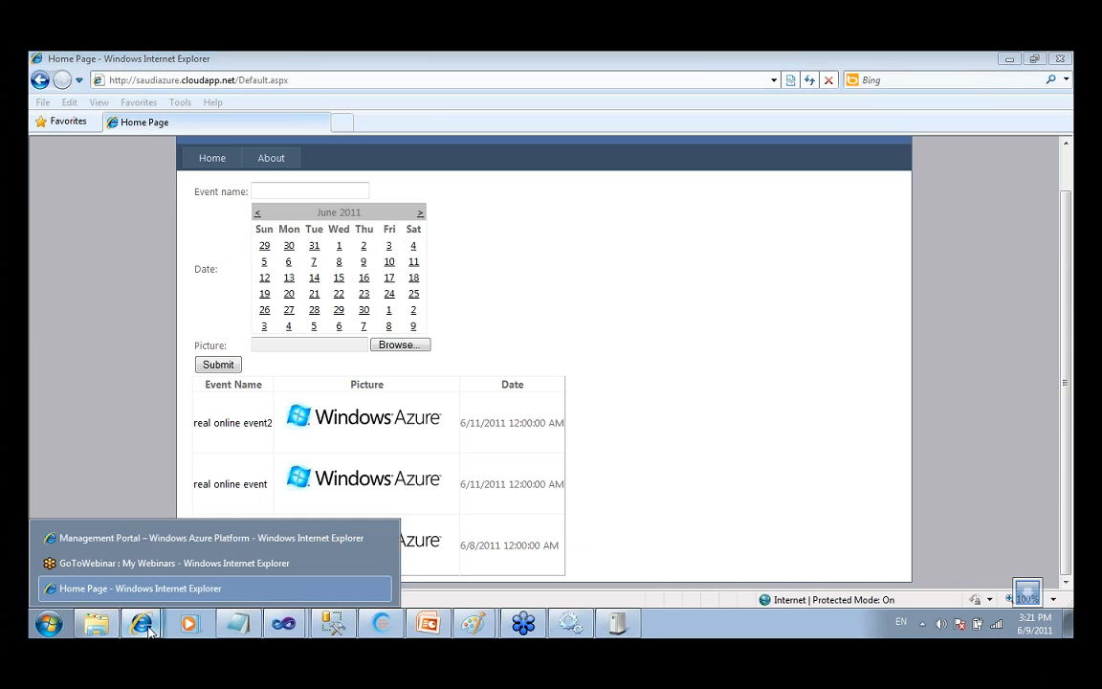
left_click(160, 538)
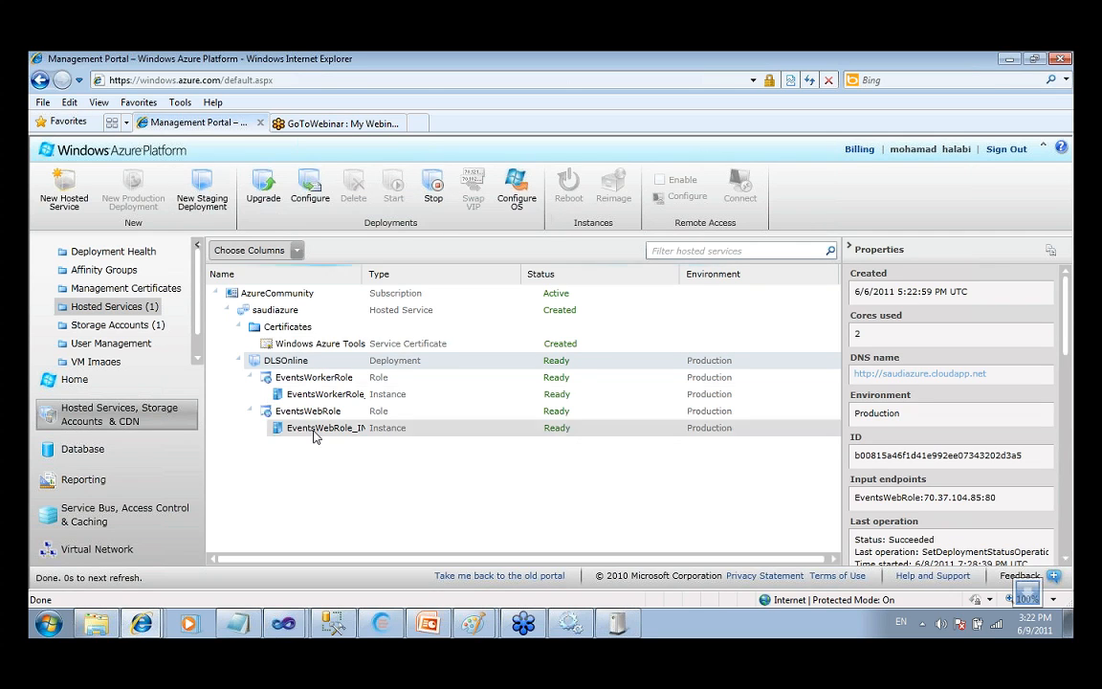
left_click(300, 381)
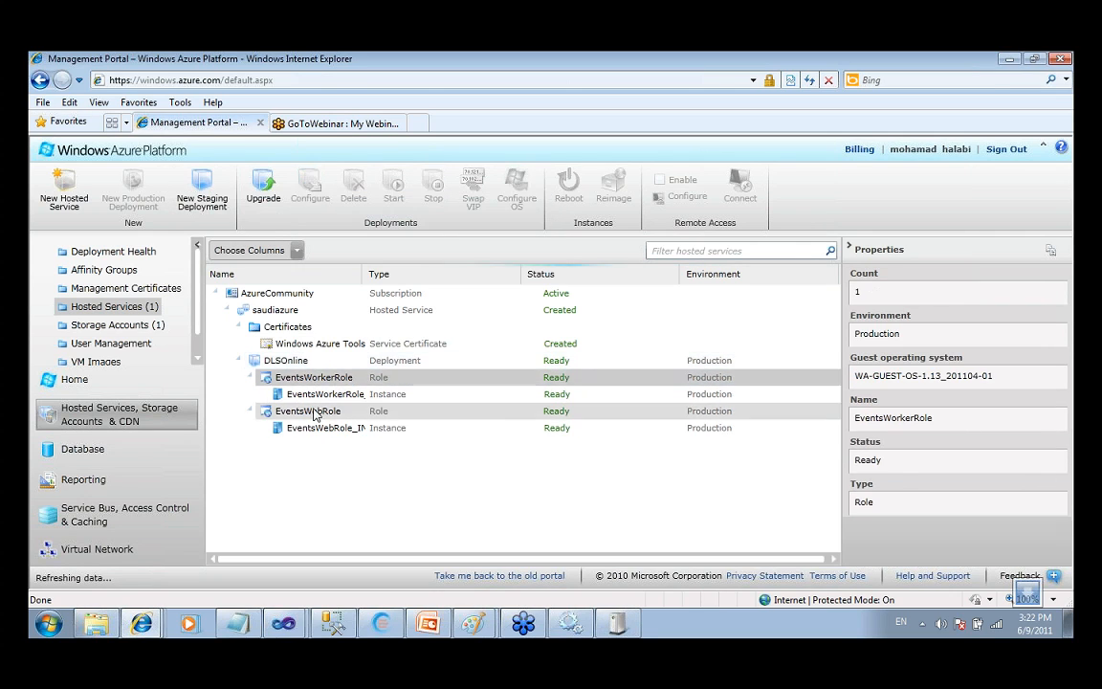
left_click(313, 413)
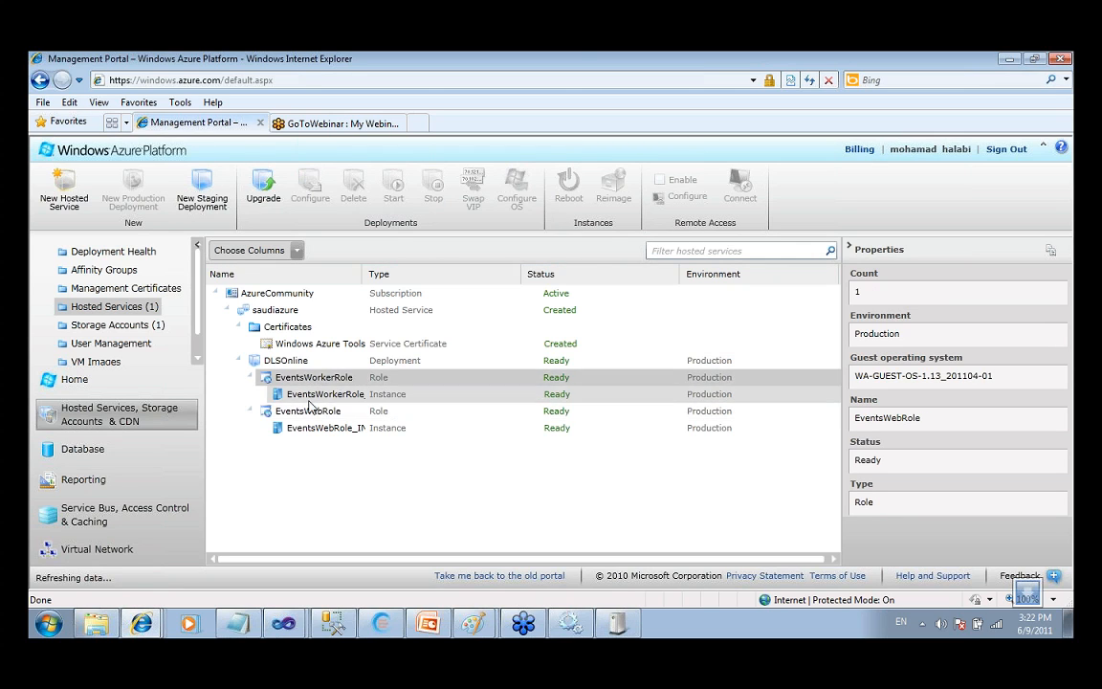
left_click(313, 380)
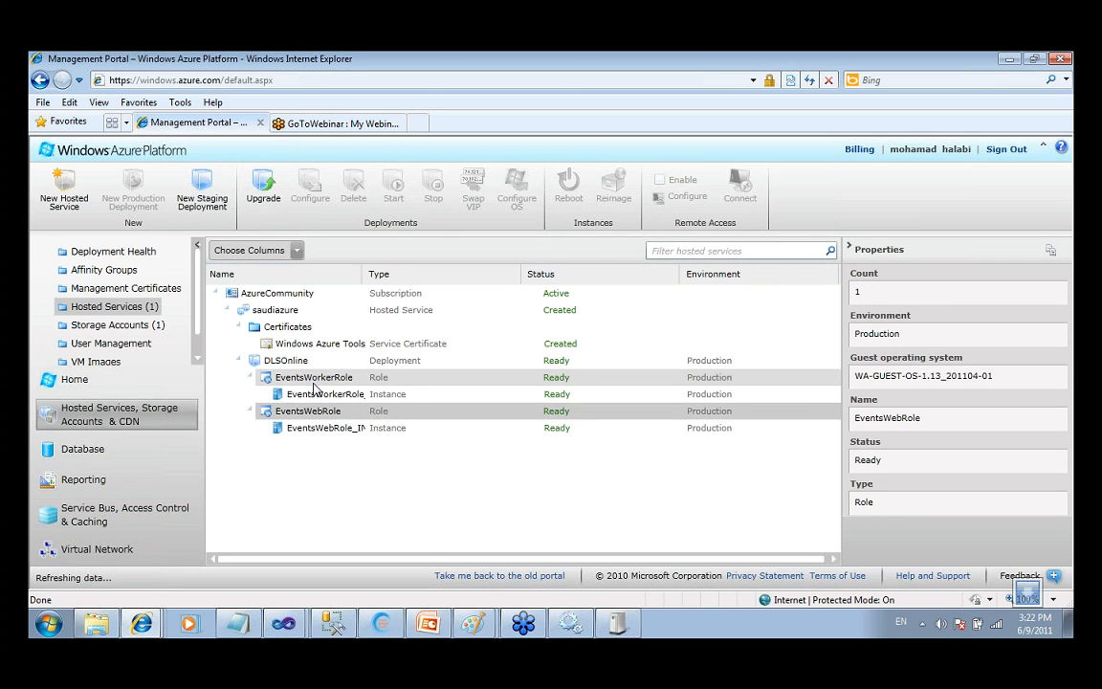
left_click(303, 363)
- Back on the events home page, select and deselect the site's web address
key("alt+Tab")
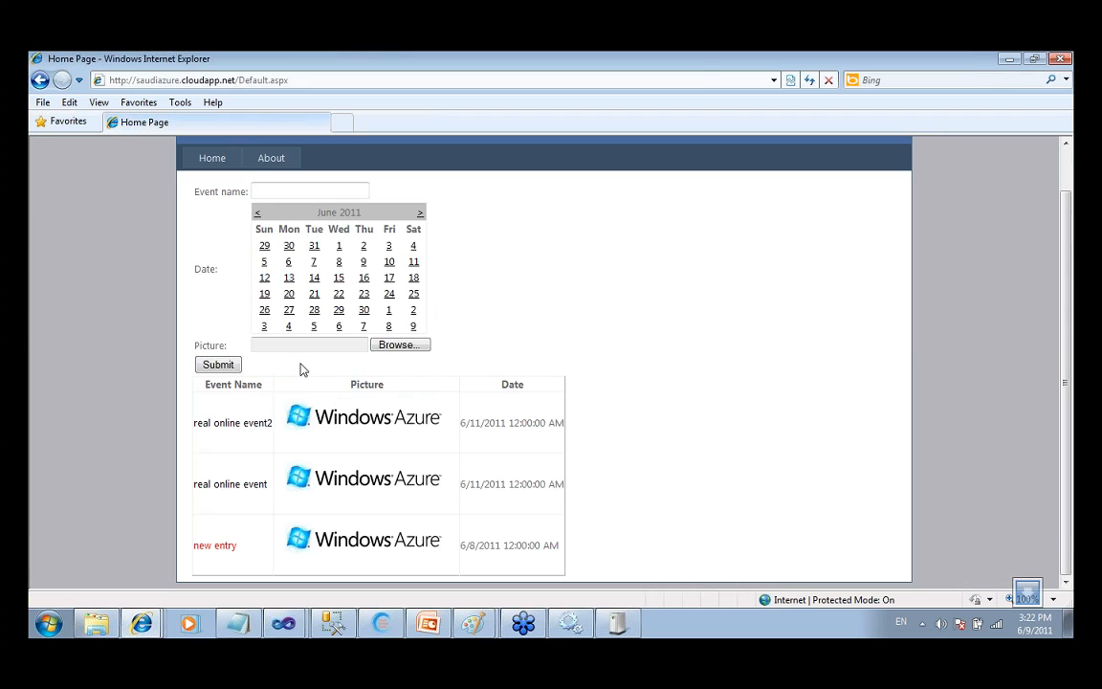
left_click(230, 80)
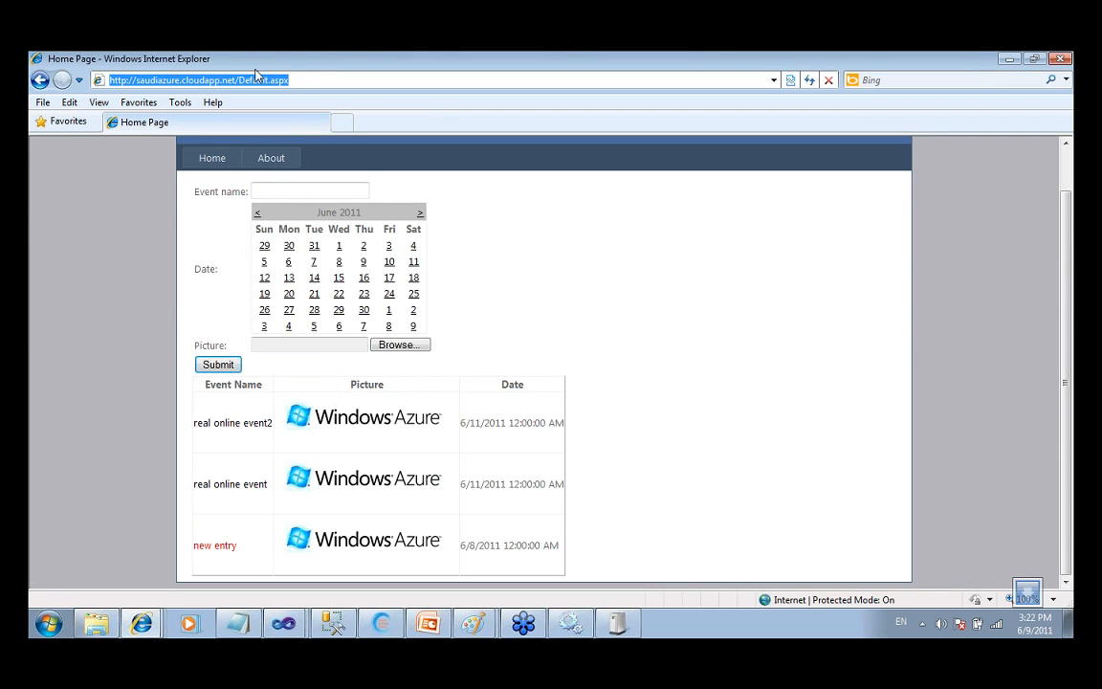
left_click(307, 80)
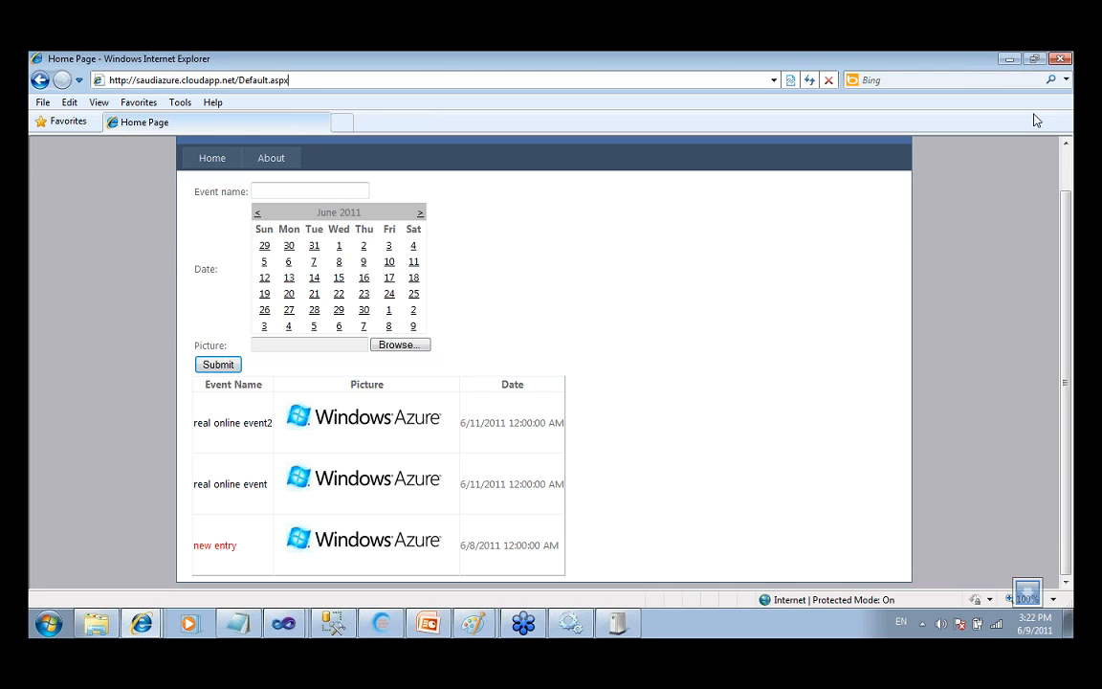
left_click(1064, 88)
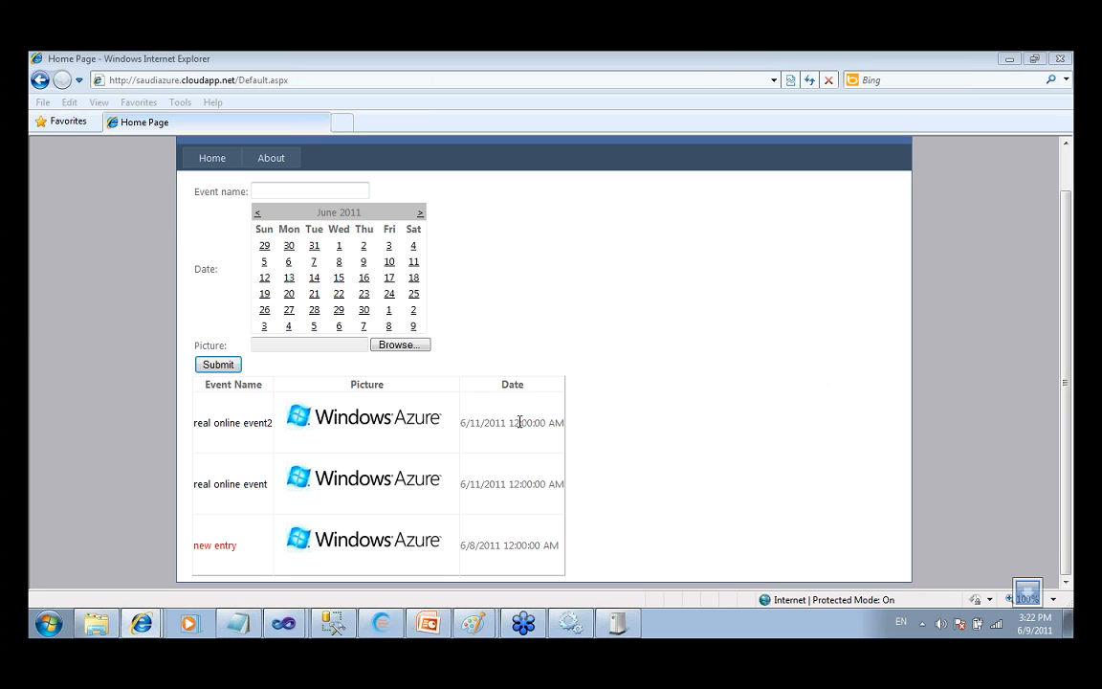
- View the saudiazure hosted service and AzureCommunity subscription properties, glancing at Database before returning
left_click(144, 626)
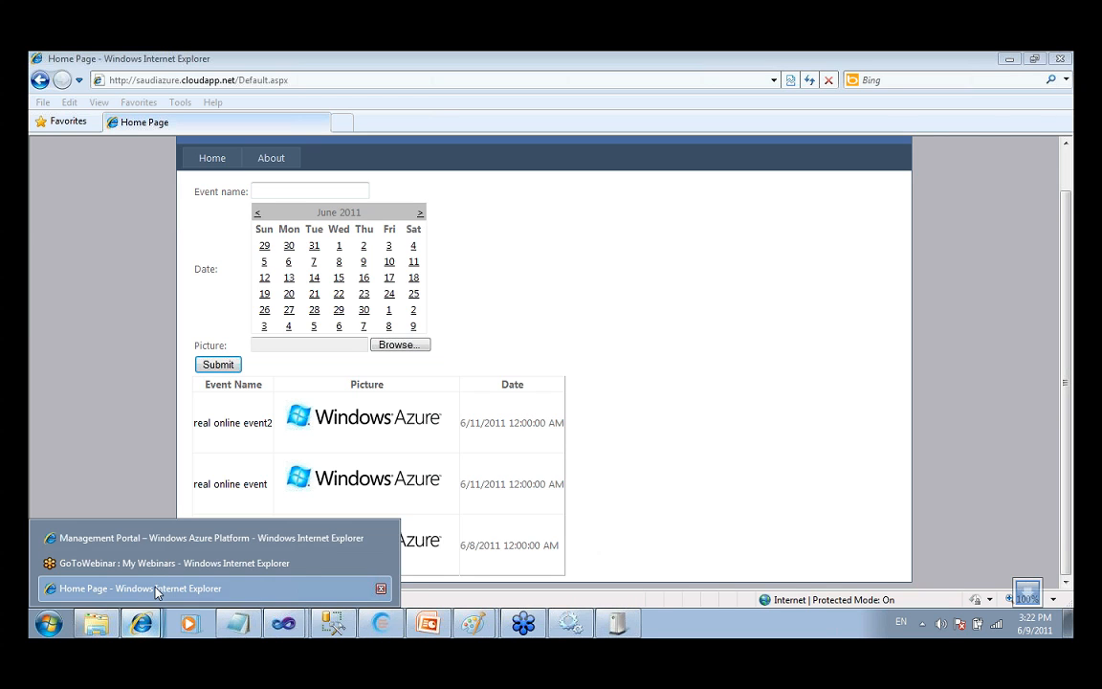
left_click(143, 537)
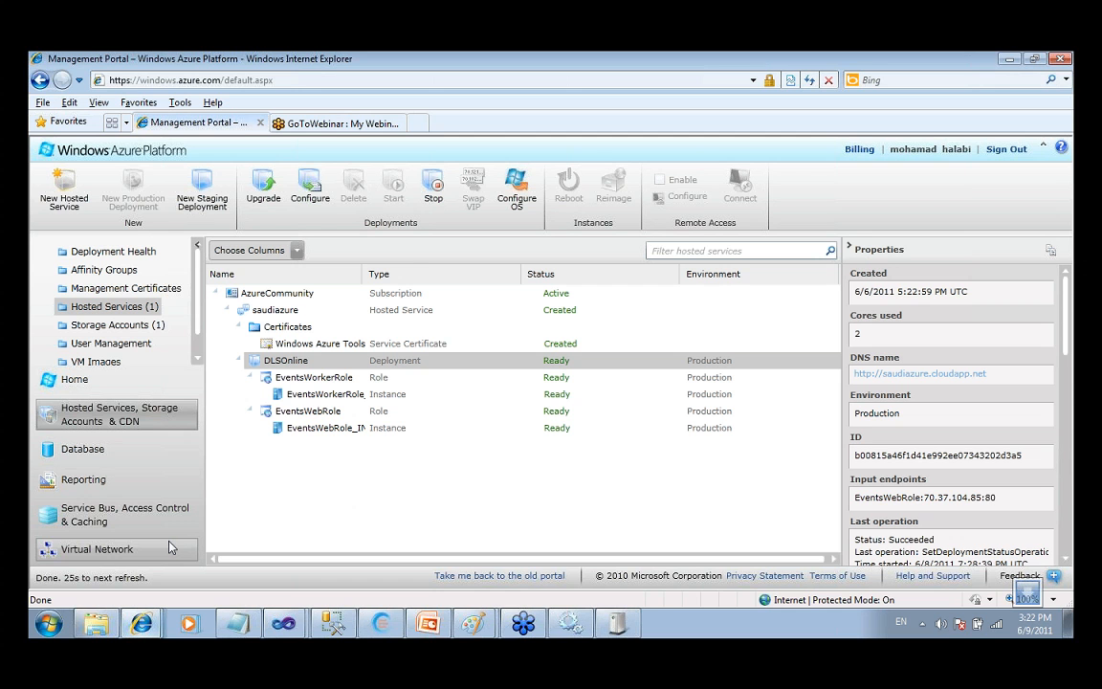
left_click(749, 246)
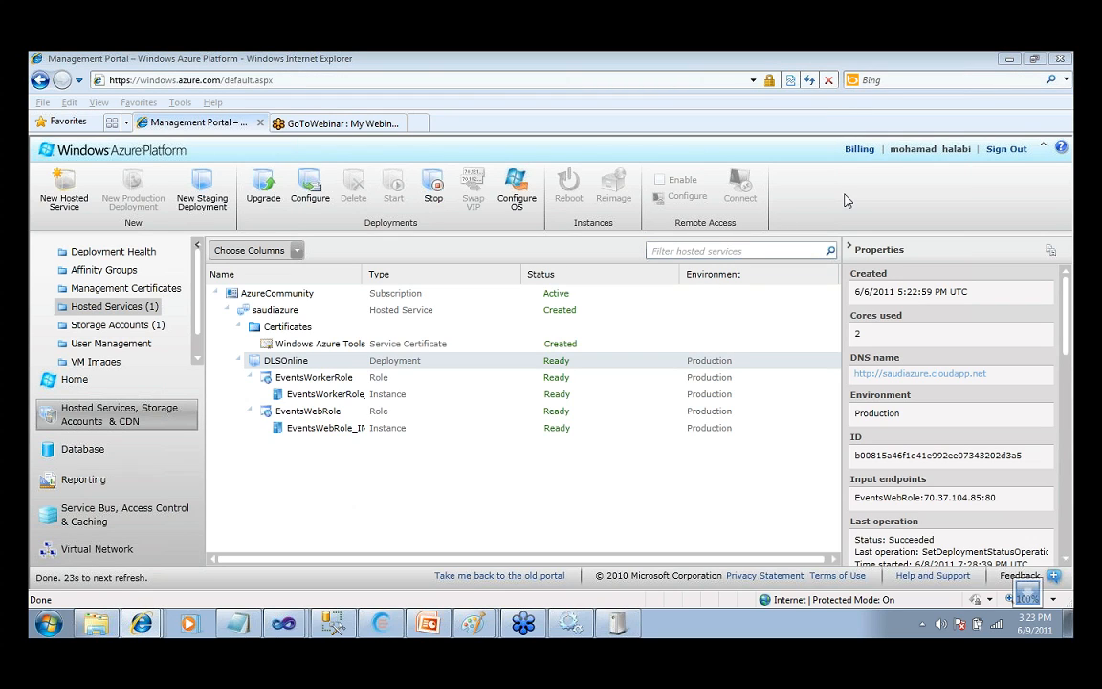
left_click(122, 310)
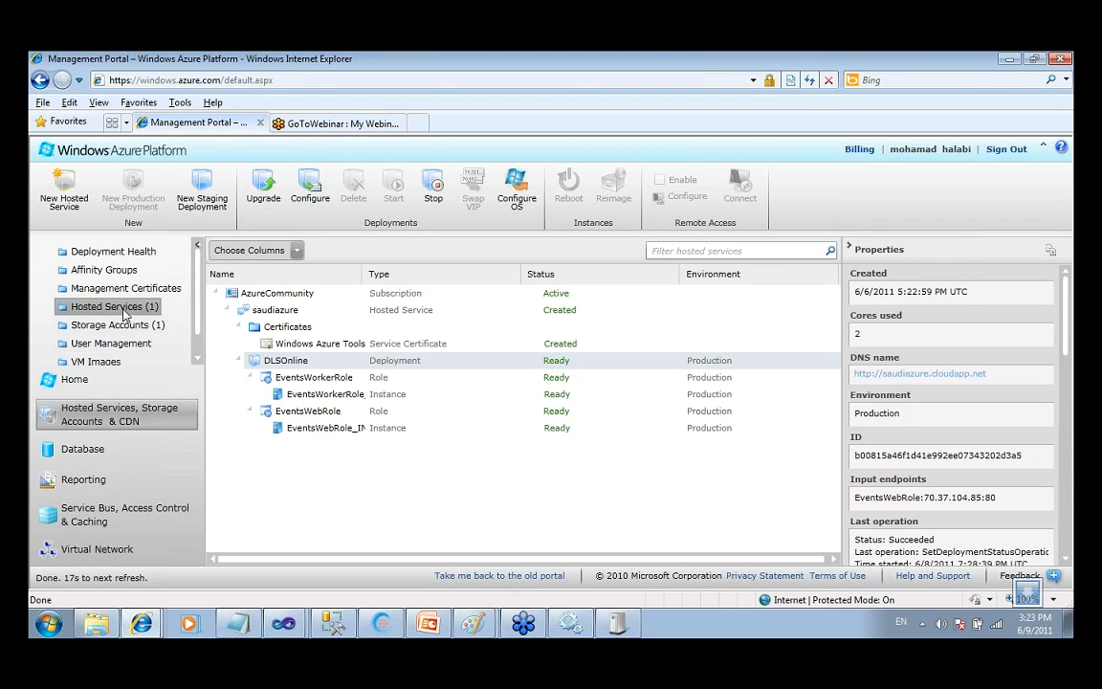
left_click(275, 309)
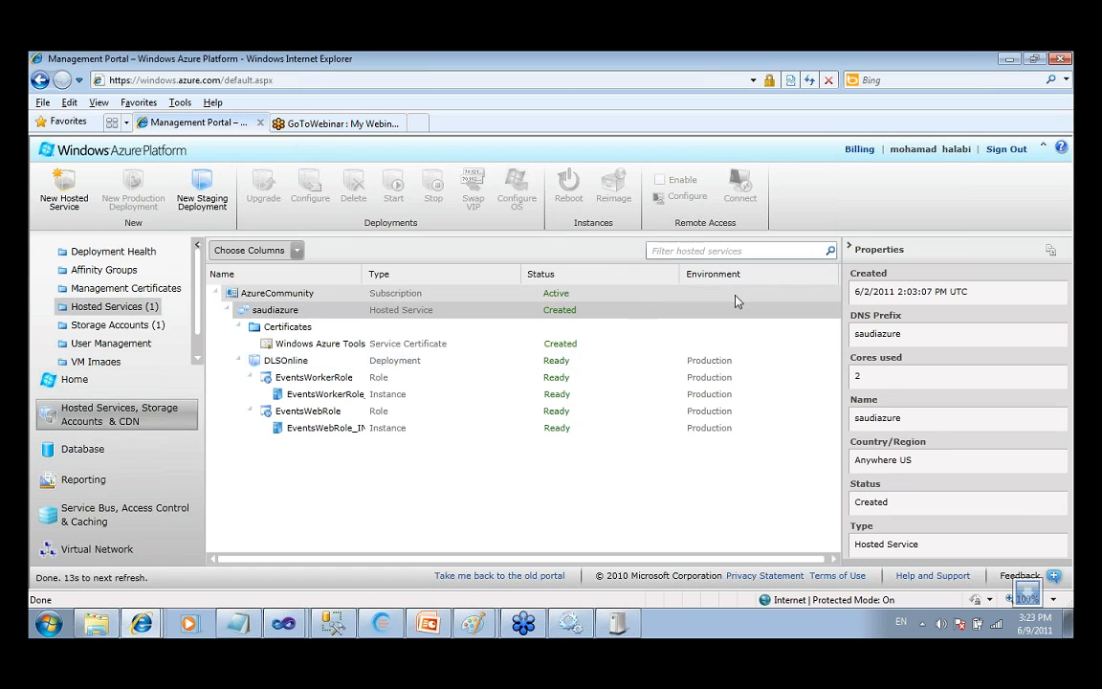
left_click(265, 296)
left_click(271, 312)
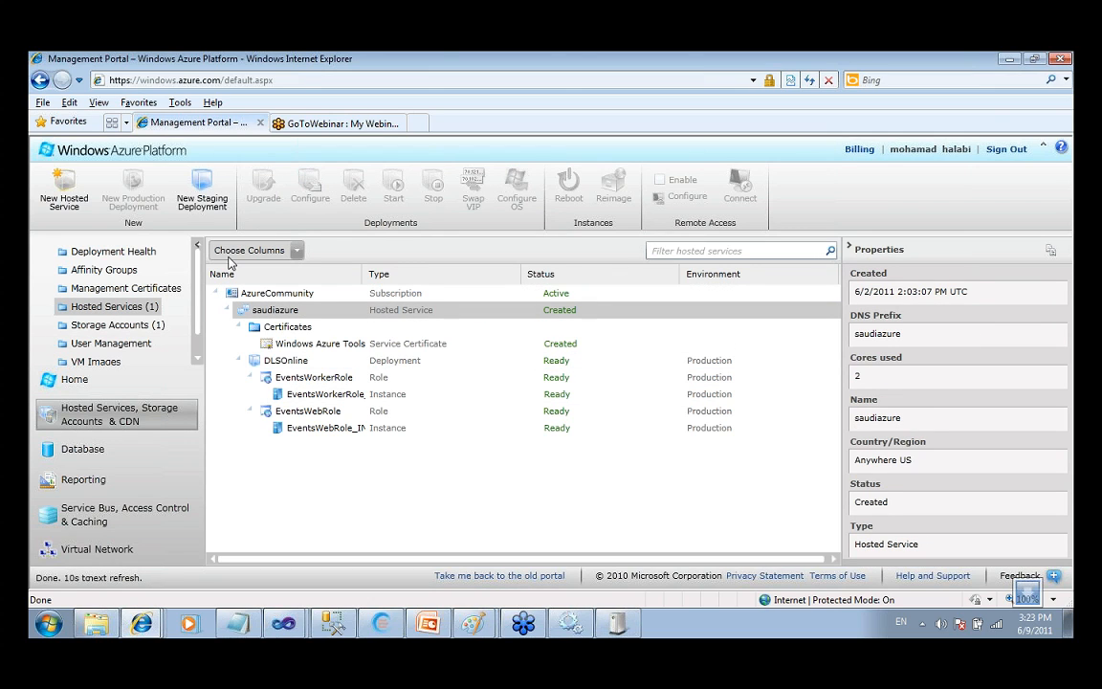
left_click(110, 447)
left_click(125, 425)
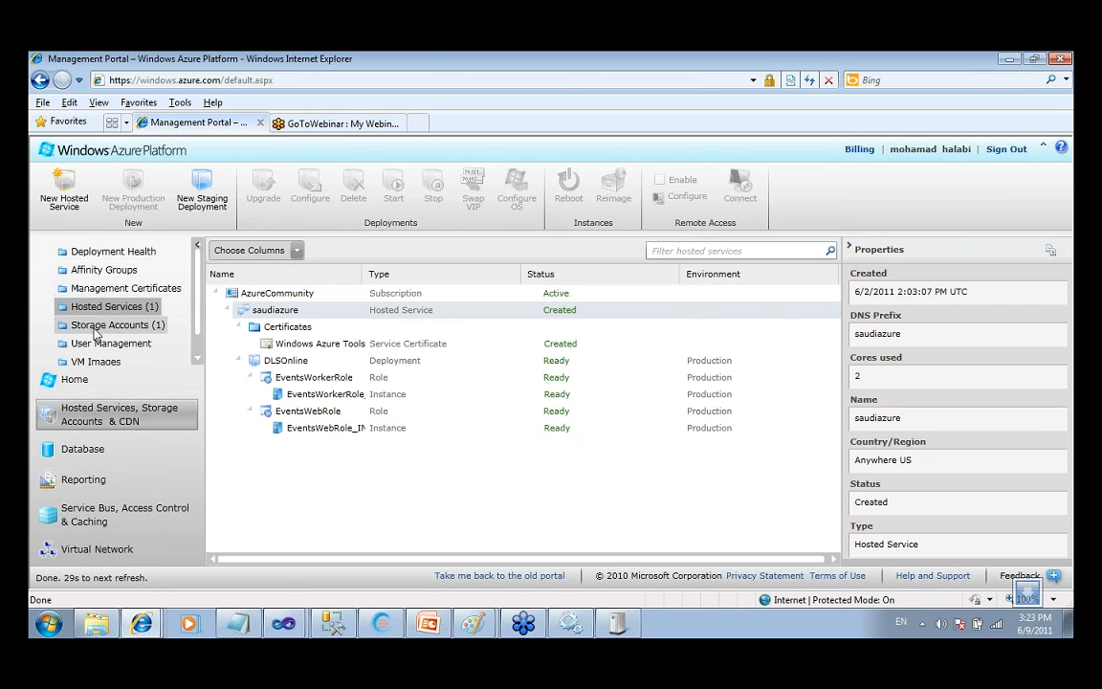
- Show the saudiazure storage account under Storage Accounts, then bring up SQL Server Management Studio
left_click(110, 325)
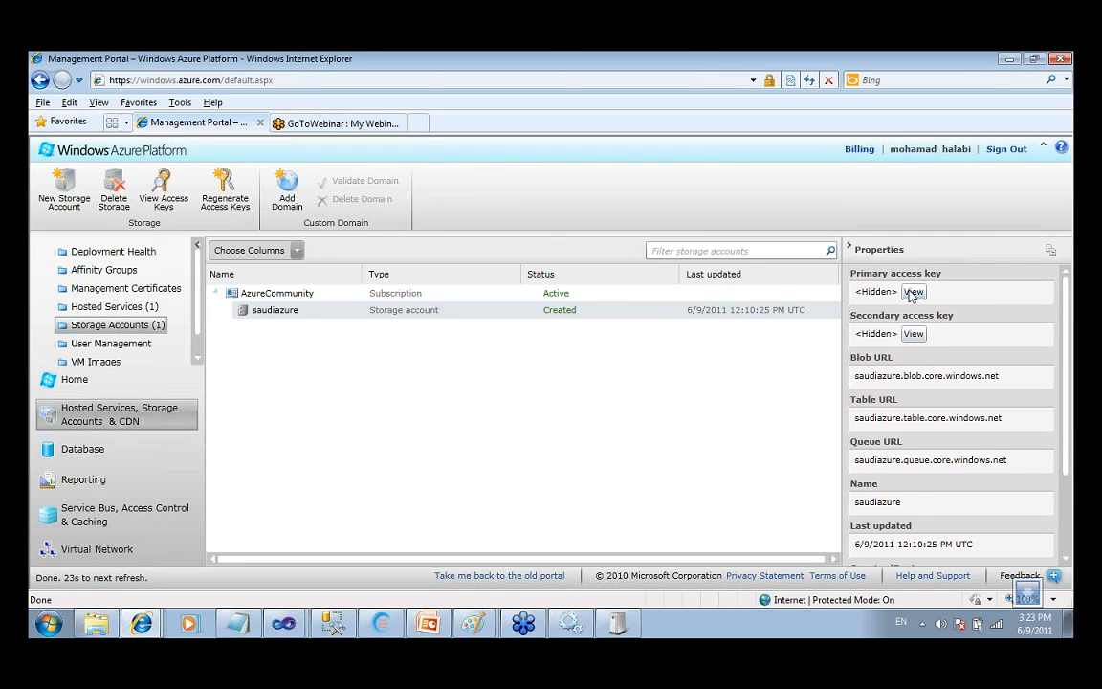
left_click(1055, 86)
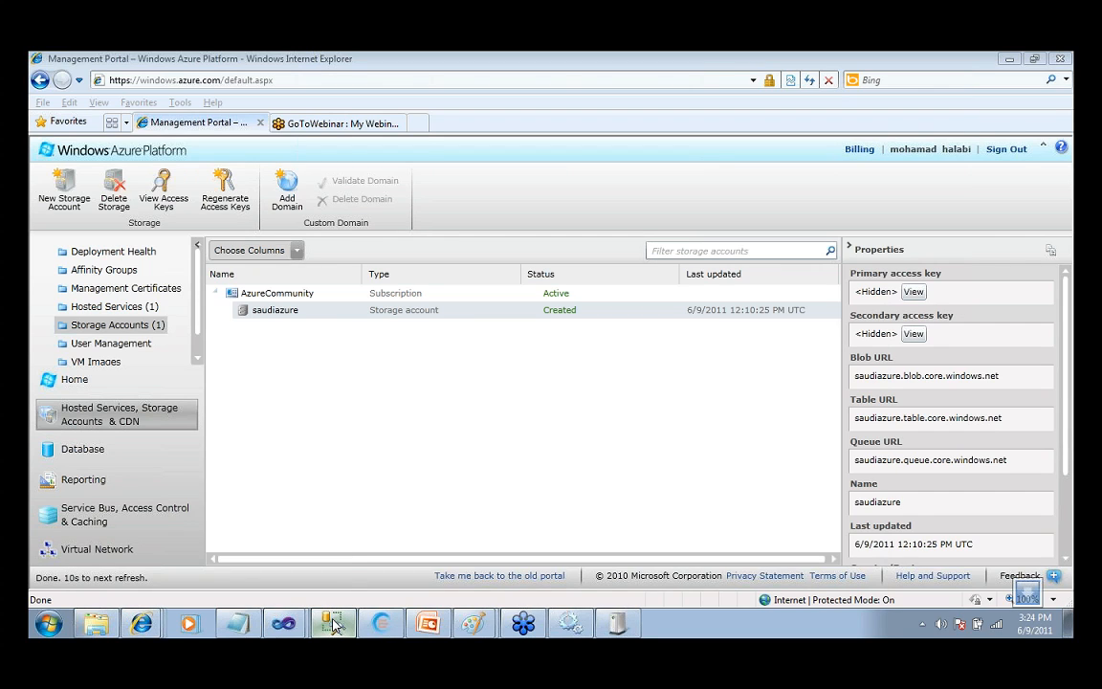
left_click(333, 626)
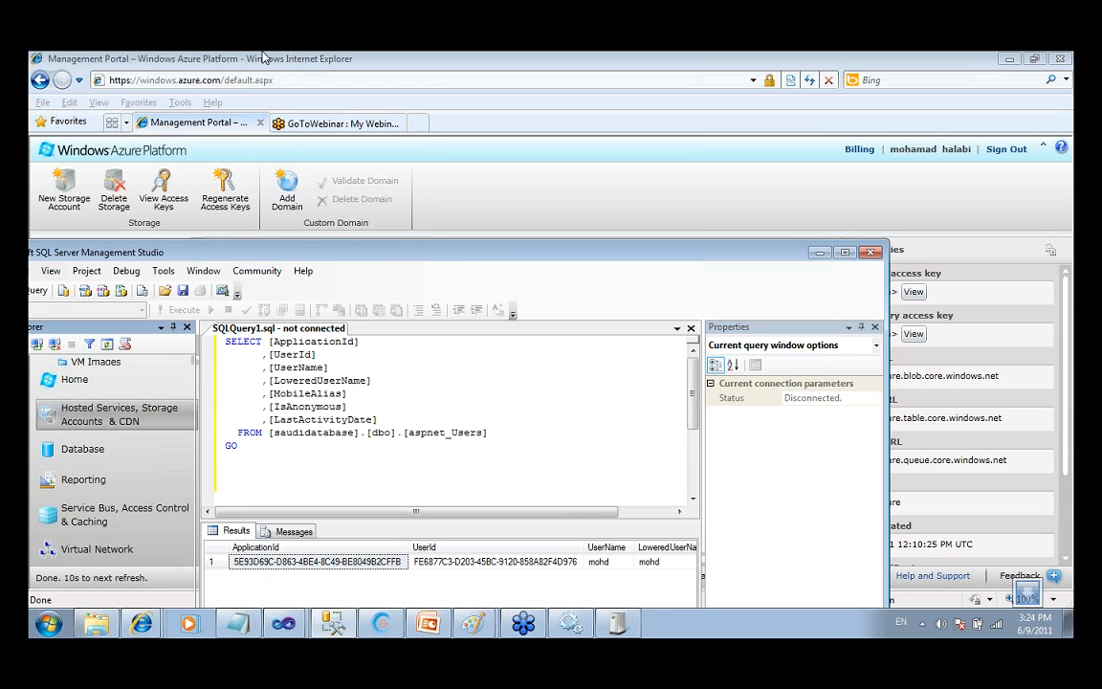
double_click(278, 252)
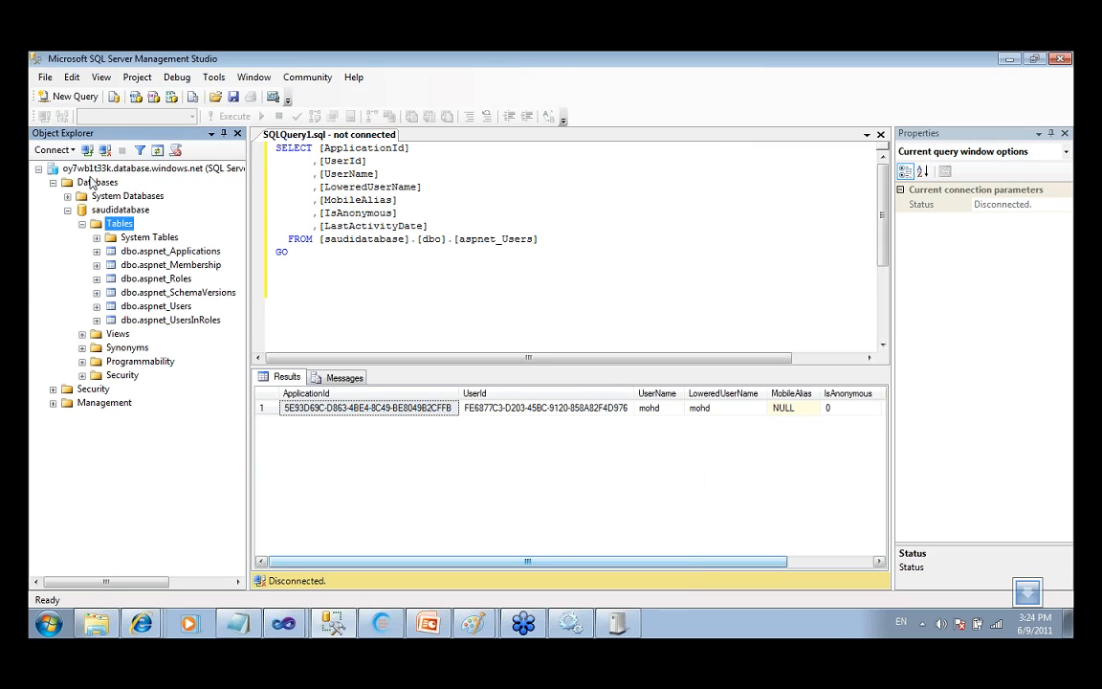
left_click(95, 170)
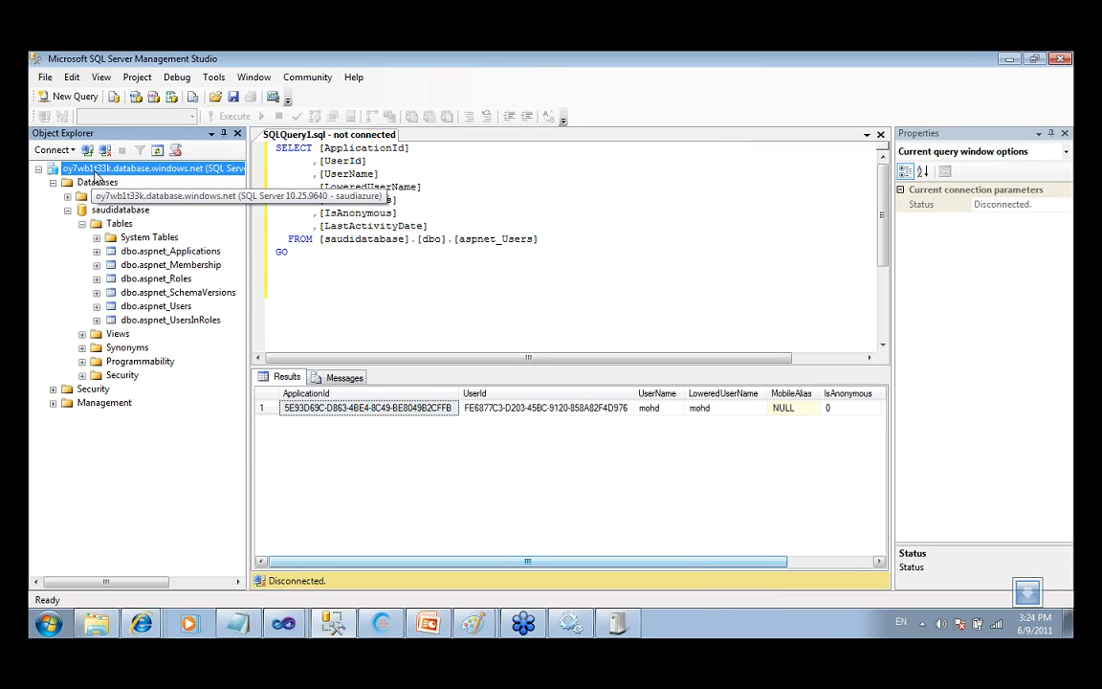
left_click(141, 622)
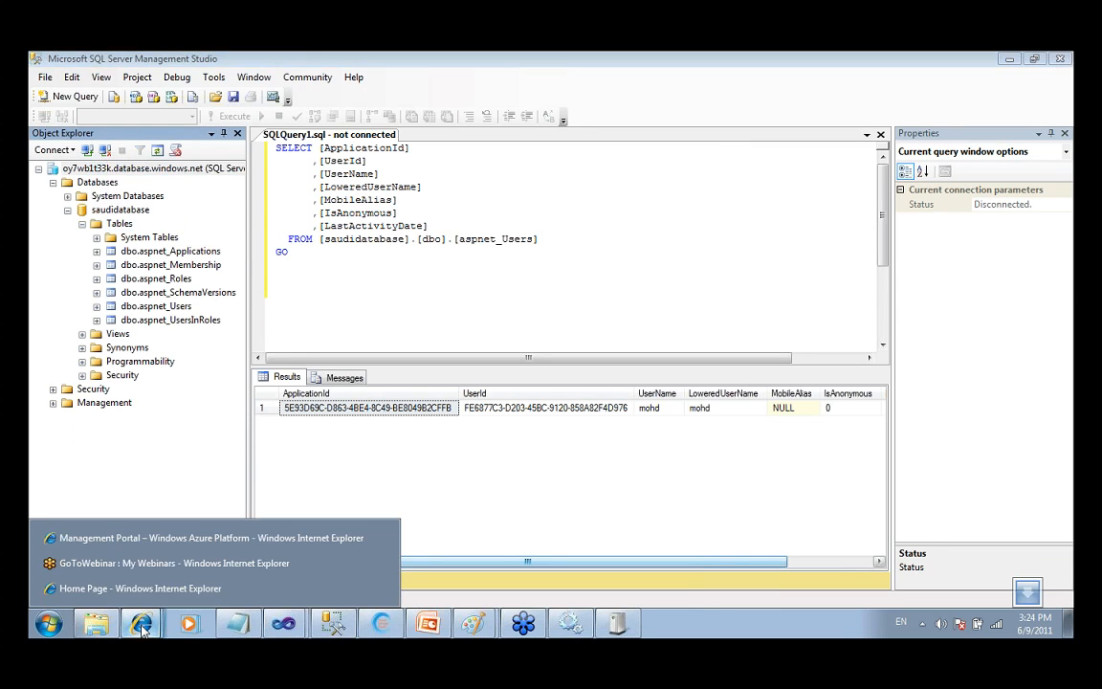
left_click(143, 537)
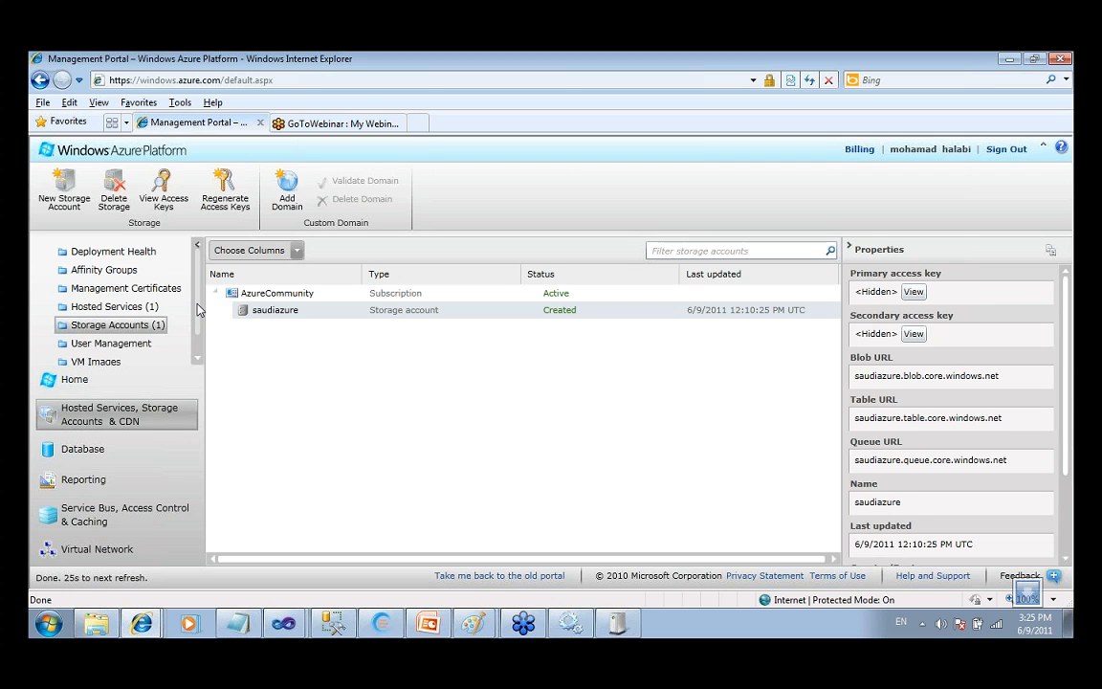
- Open the portal's Database section to reach the SQL Azure Getting Started page
scroll(197, 309, "down", 1)
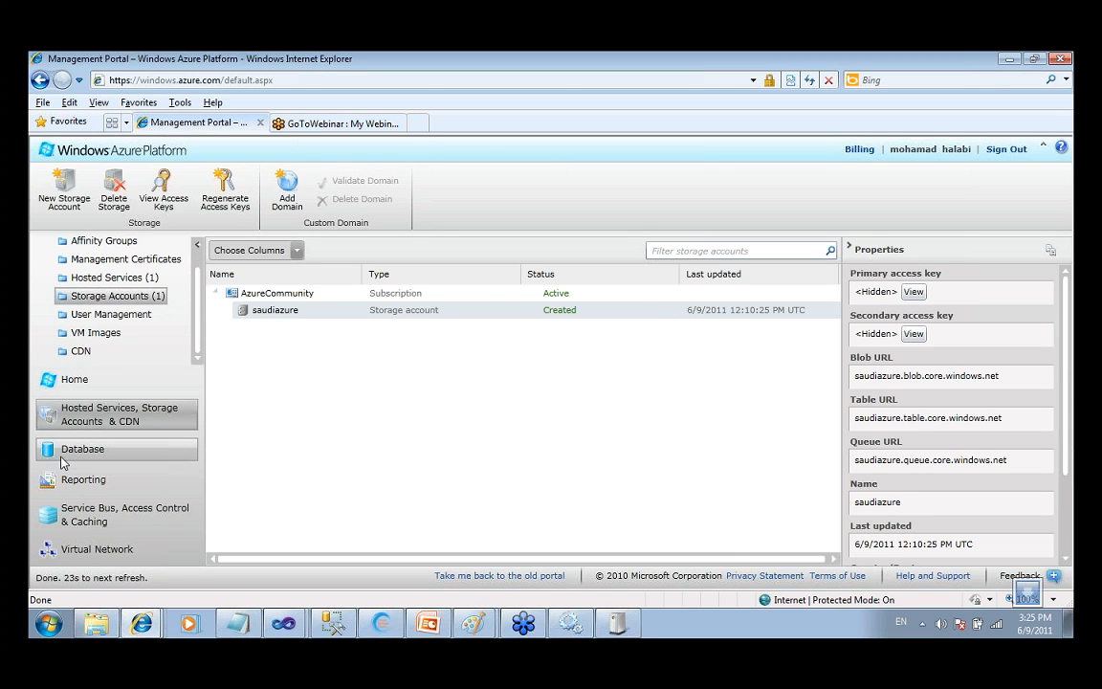
left_click(69, 452)
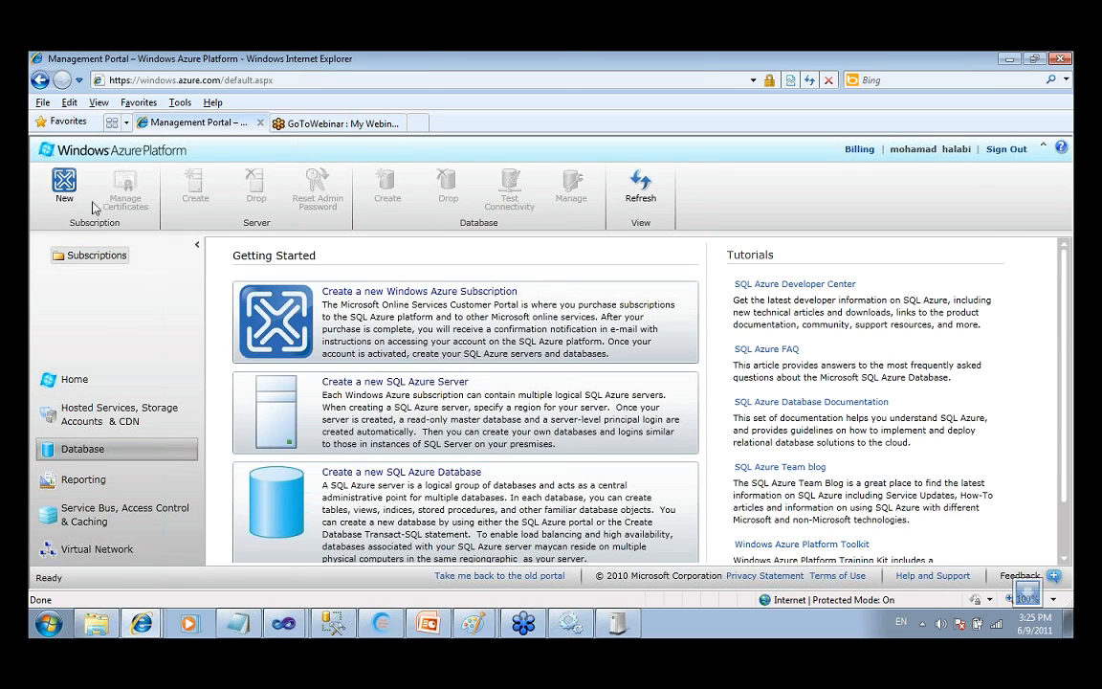
- Minimize the browser, widen Object Explorer, collapse saudidatabase's Tables and select Databases
left_click(1008, 59)
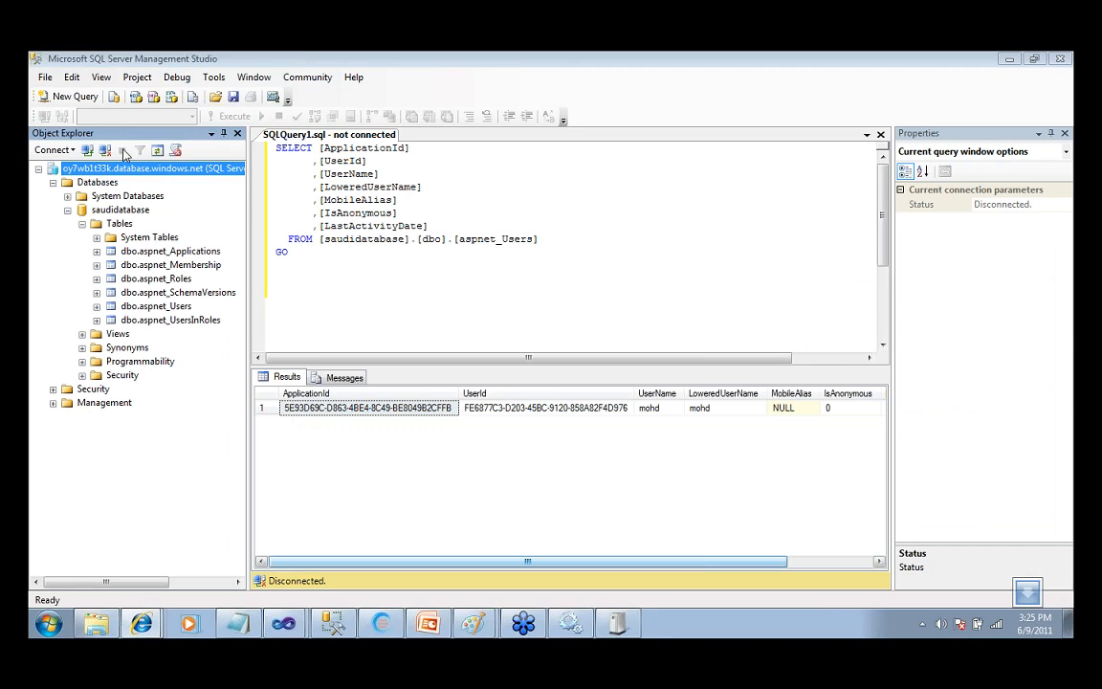
left_click_drag(247, 214, 515, 213)
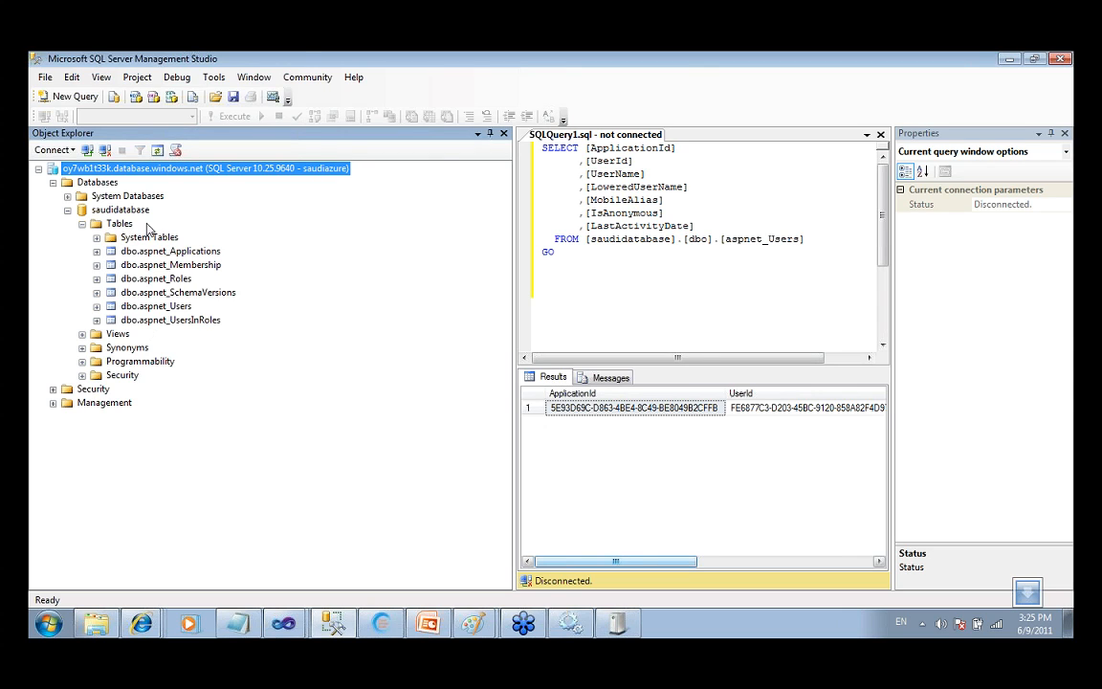
left_click(81, 223)
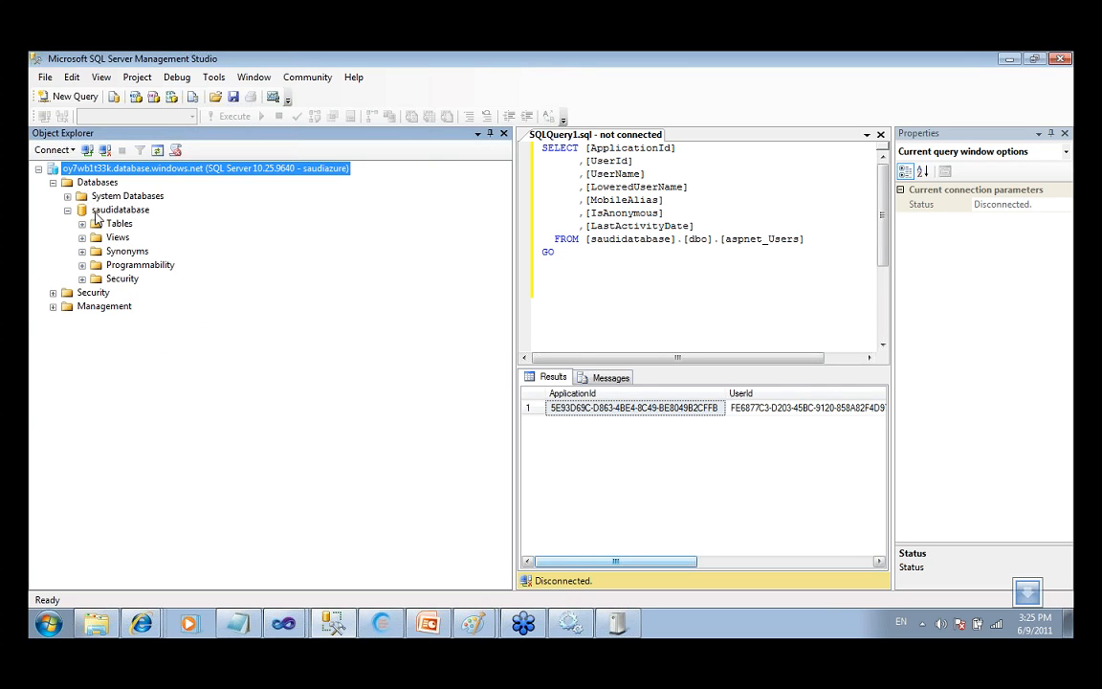
left_click(94, 182)
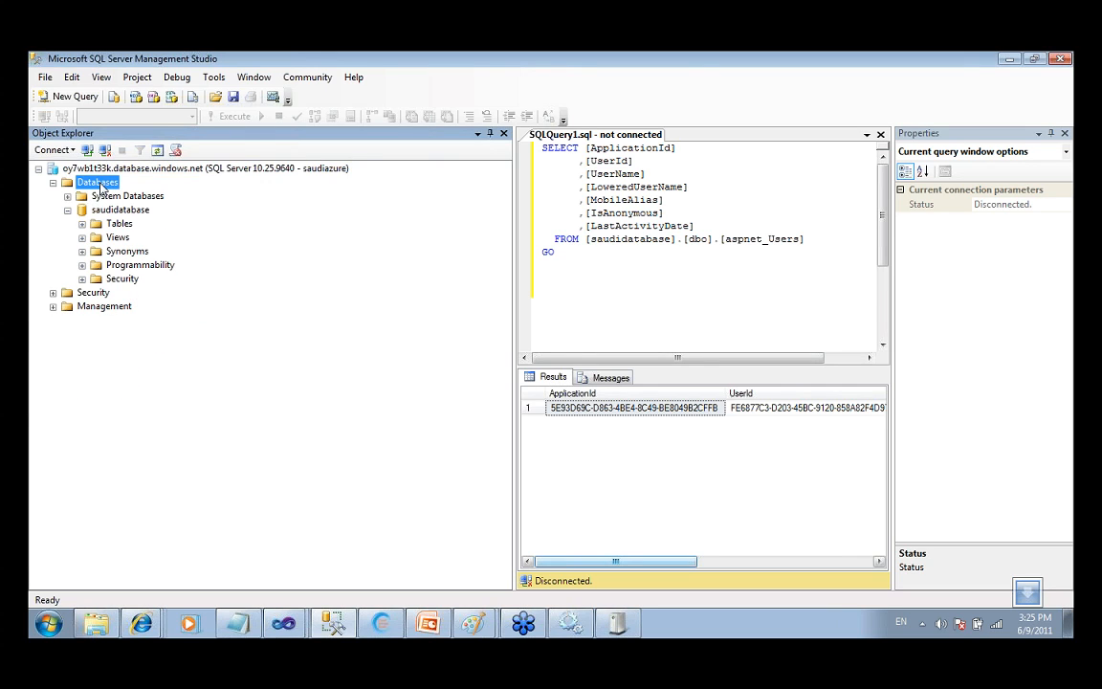
- Start a New Database script on master and replace the name placeholder with TempAzureDB
right_click(92, 182)
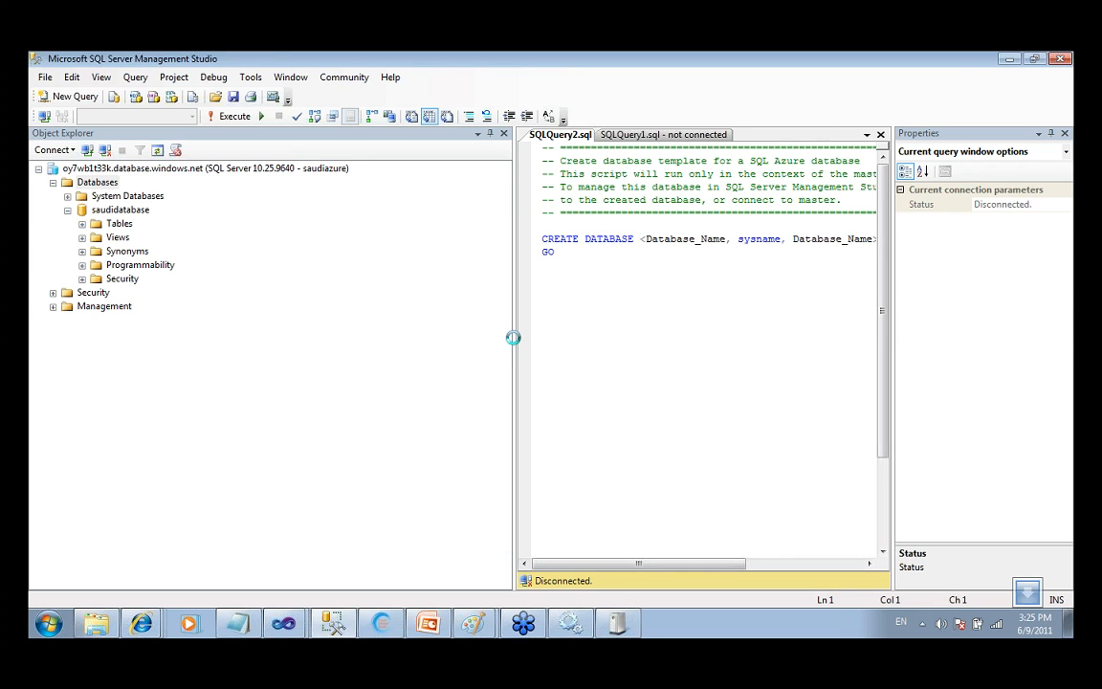
left_click_drag(513, 337, 307, 315)
left_click(441, 238)
key("Left")
key("ctrl+shift+Right")
key("ctrl+shift+Right")
key("ctrl+shift+Right")
key("ctrl+shift+Right")
key("ctrl+shift+Right")
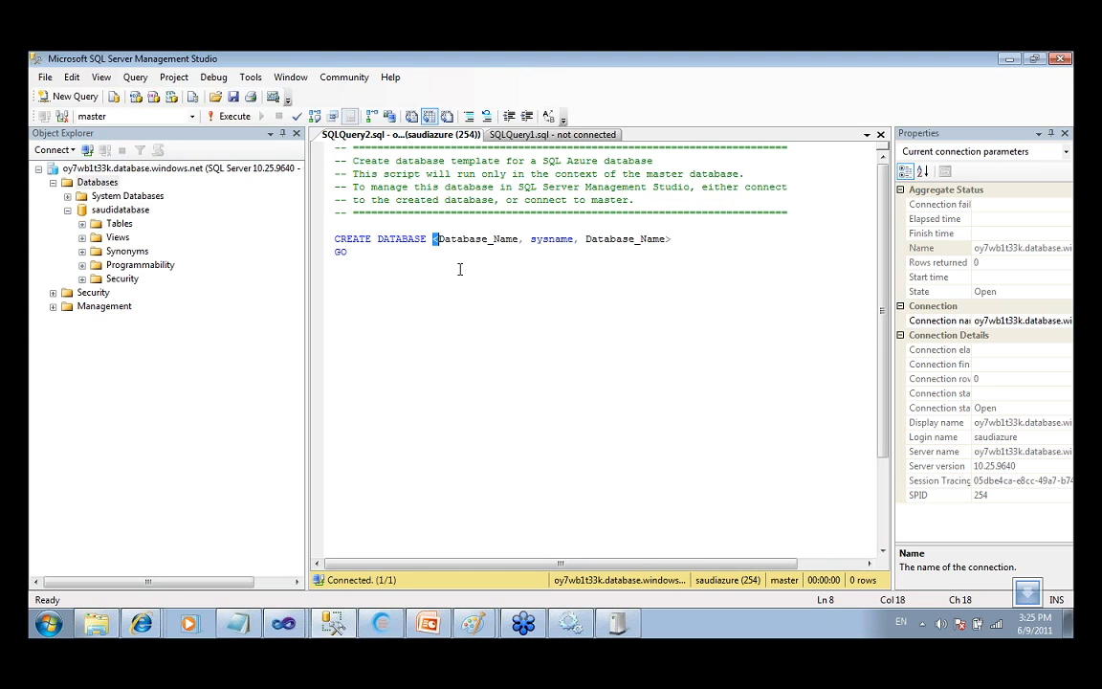
key("ctrl+shift+Right")
key("ctrl+shift+Right")
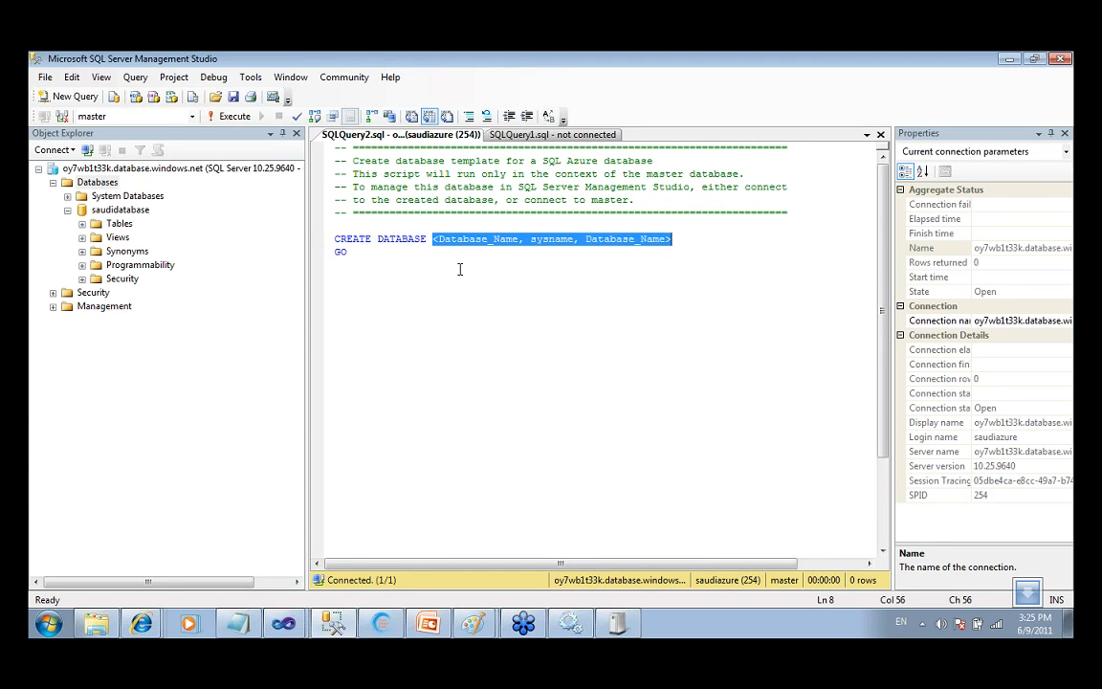
key("Delete")
type("TempAzur")
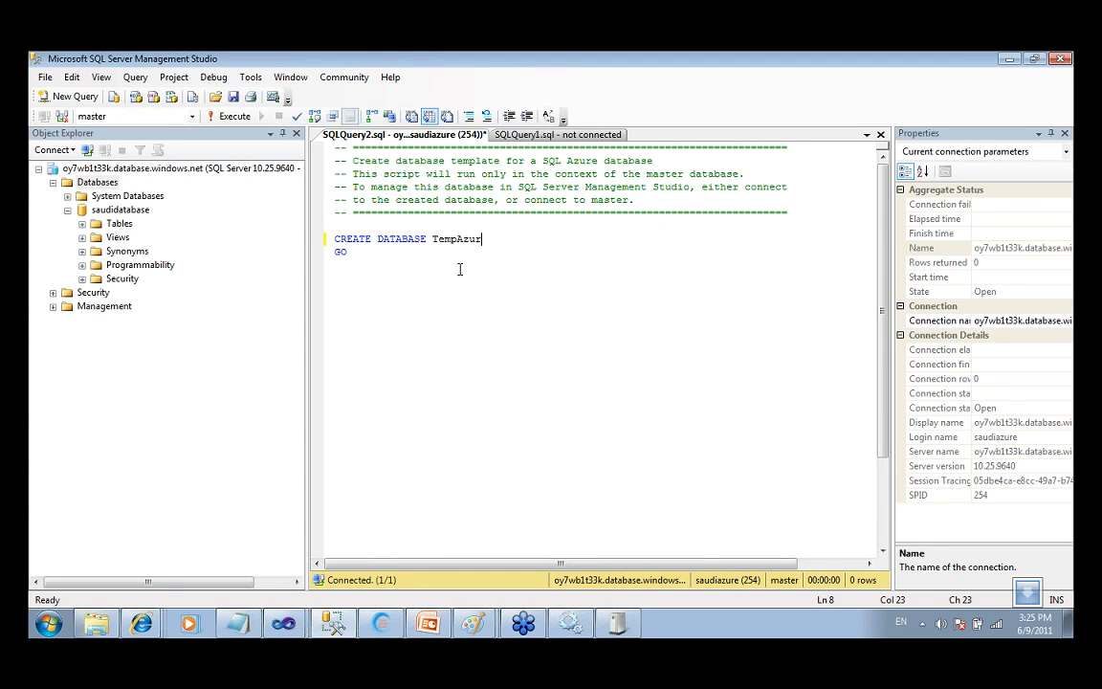
type("eDB")
- Execute the script, refresh Databases and select the new TempAzureDB database
left_click(235, 117)
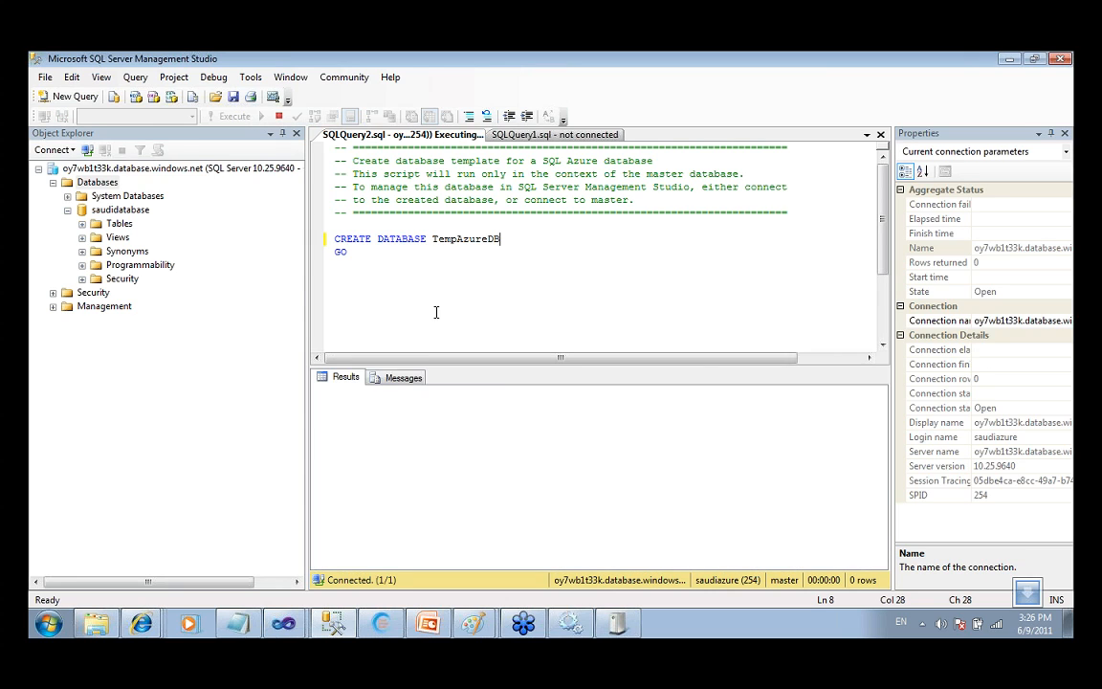
left_click(89, 183)
left_click(158, 151)
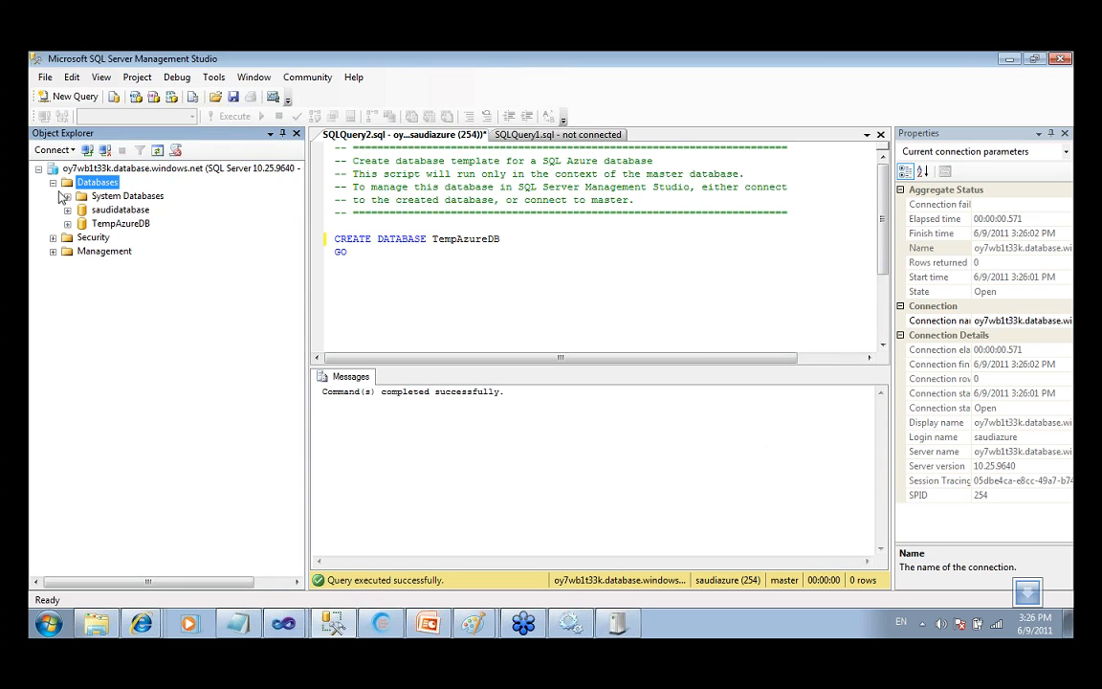
left_click(111, 225)
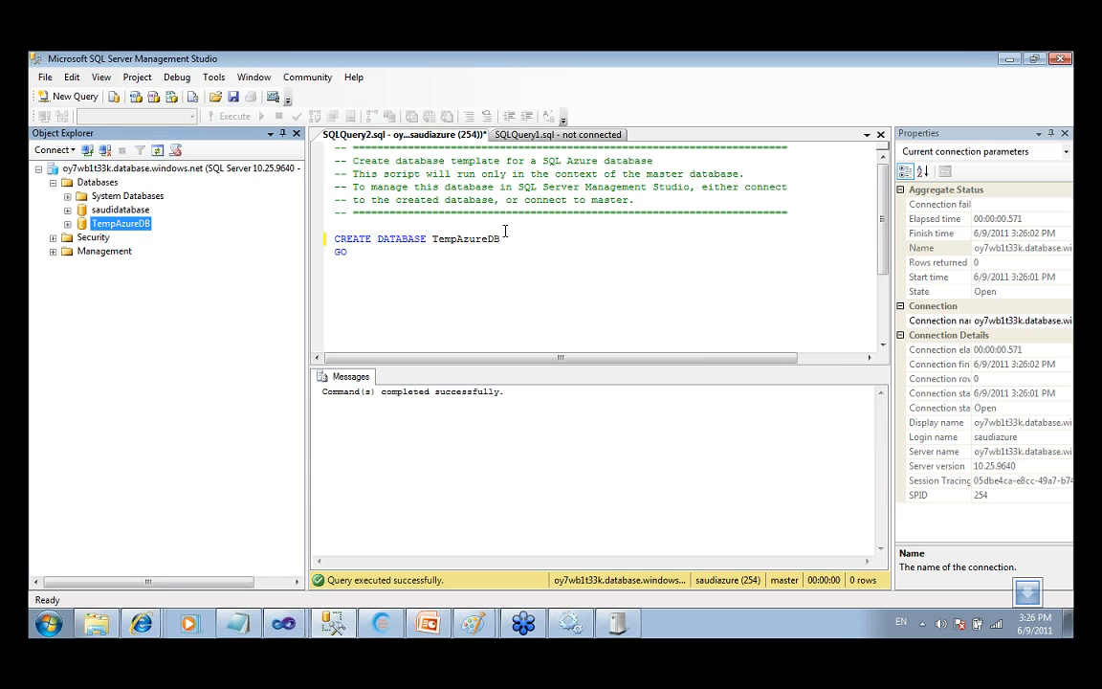
left_click(287, 623)
- Look at DLSJuneOnline's WorkerRole code, then switch to the OnlineService Visual Studio window
left_click(262, 563)
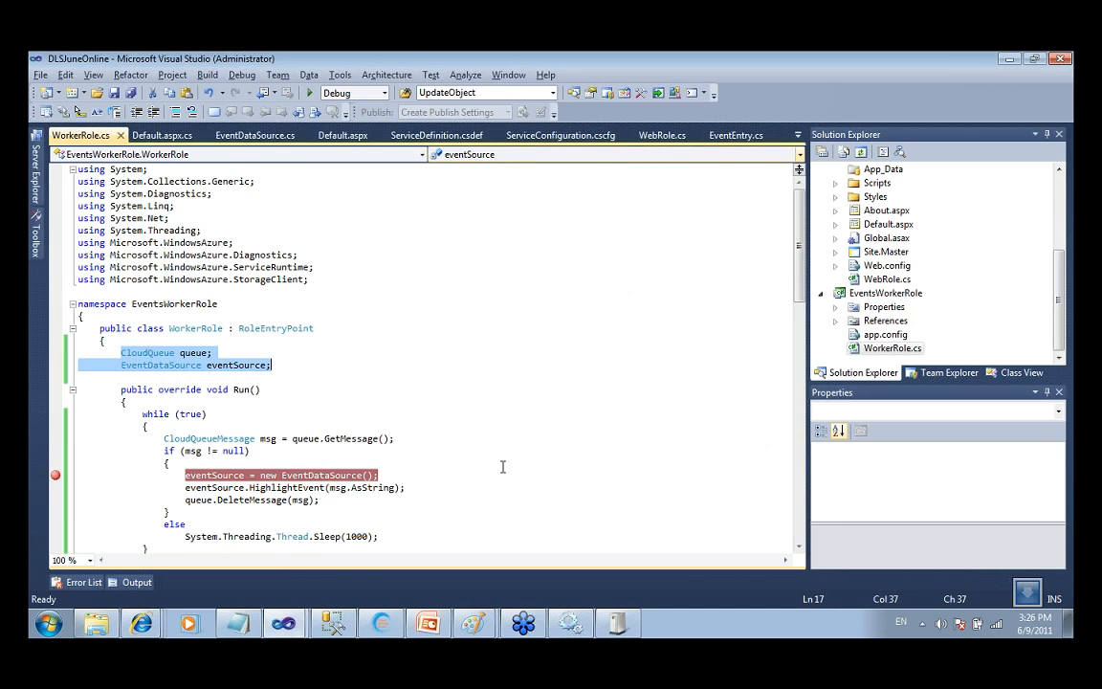
left_click(512, 388)
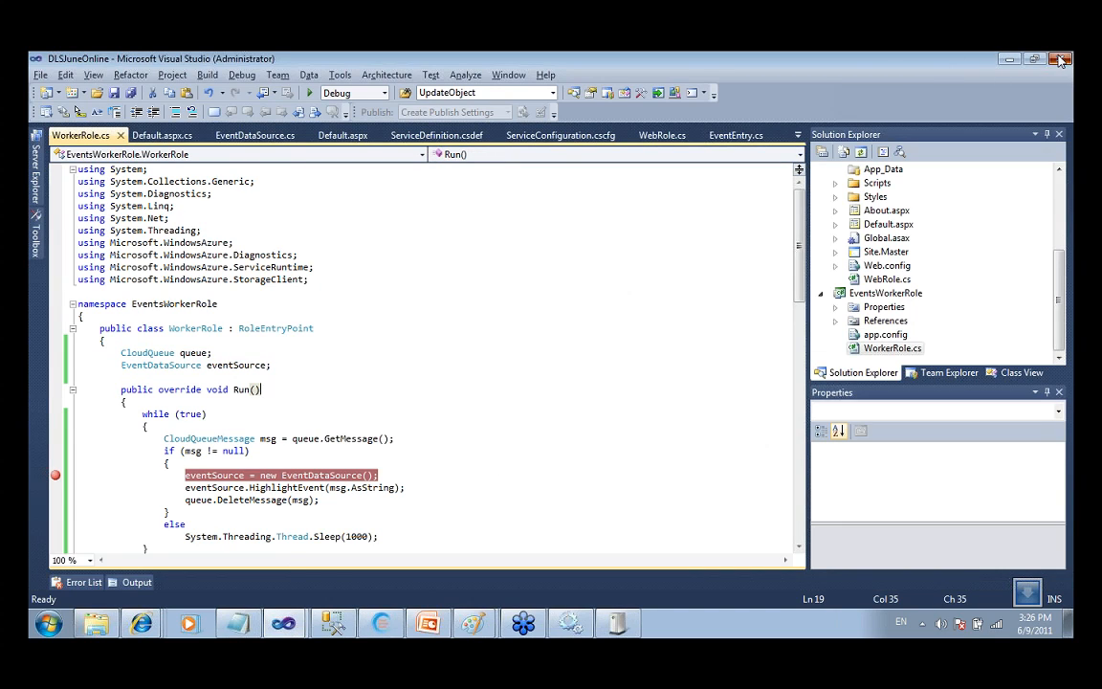
mouse_move(284, 624)
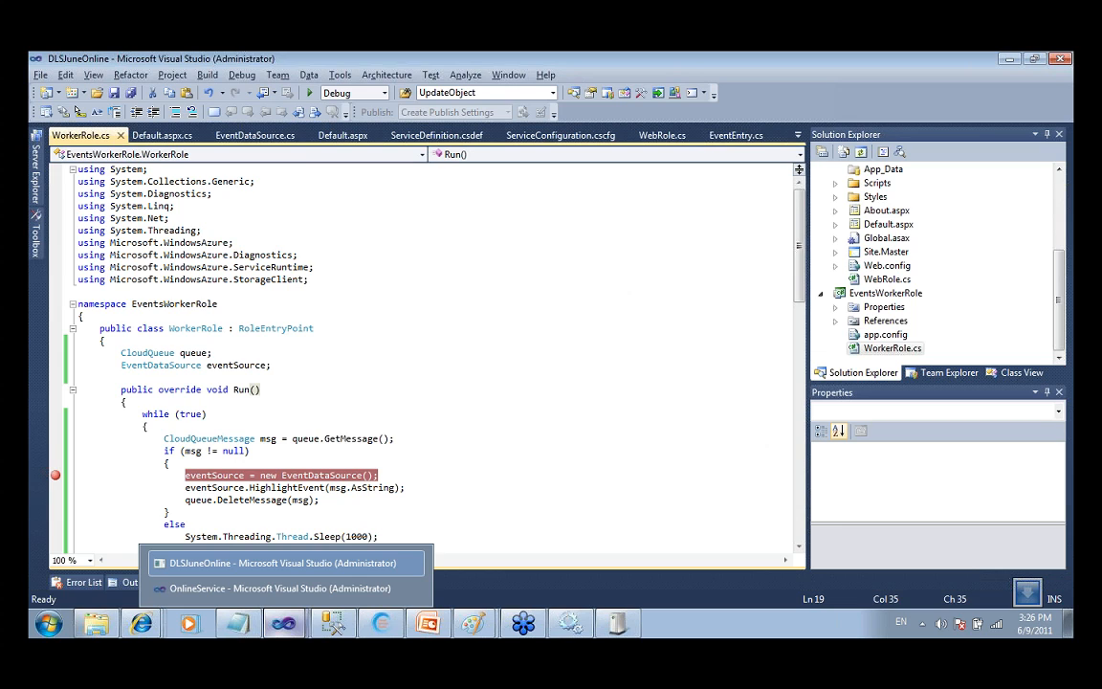
left_click(262, 586)
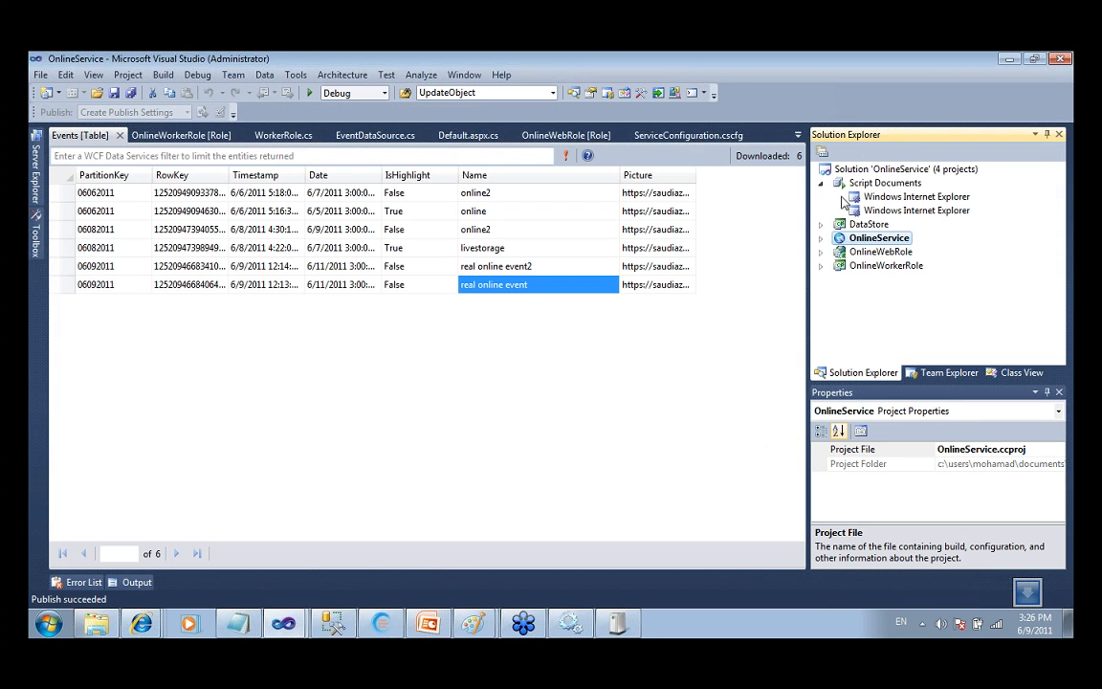
- Open OnlineWebRole's Web.config, then close the OnlineService solution, saving changes
left_click(820, 183)
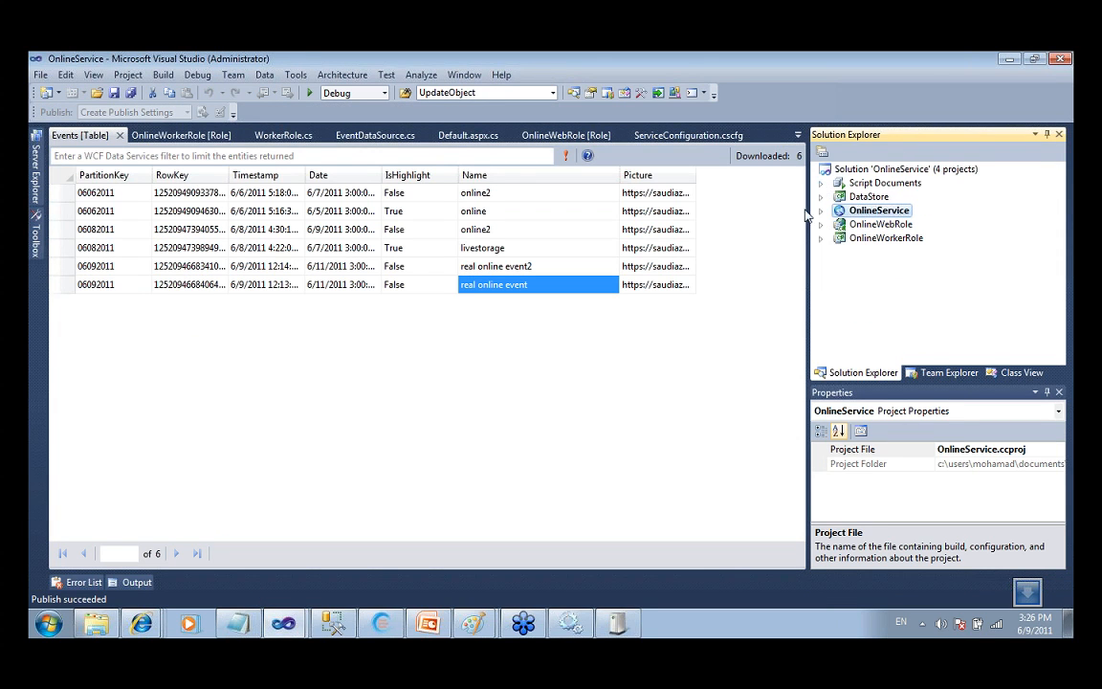
left_click(820, 212)
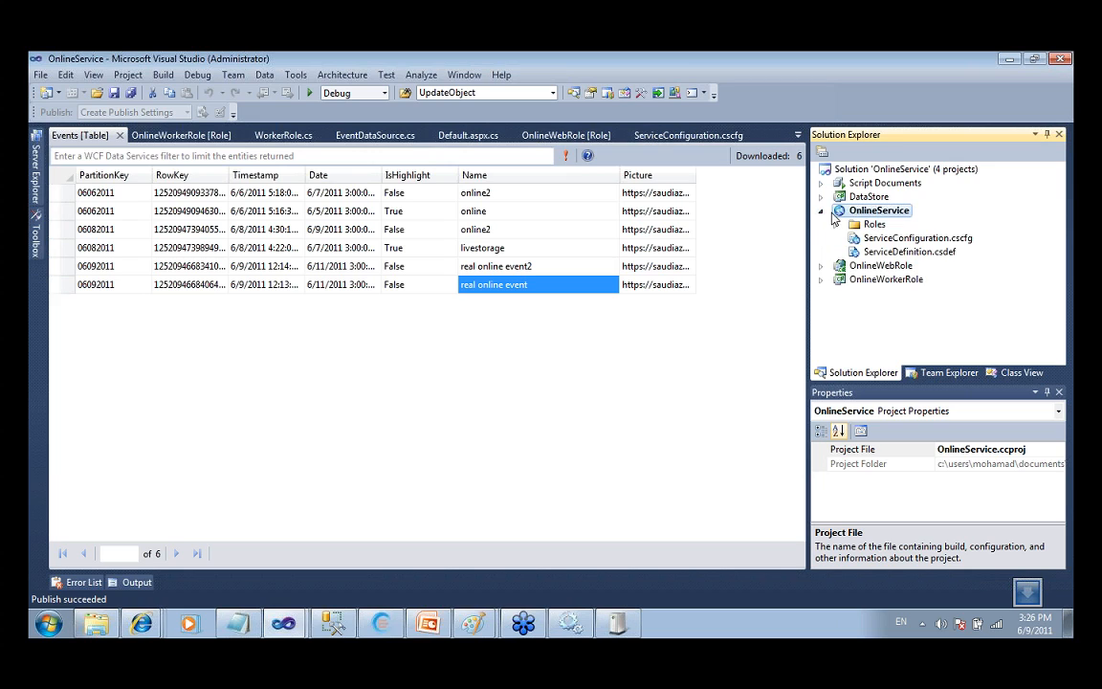
left_click(821, 211)
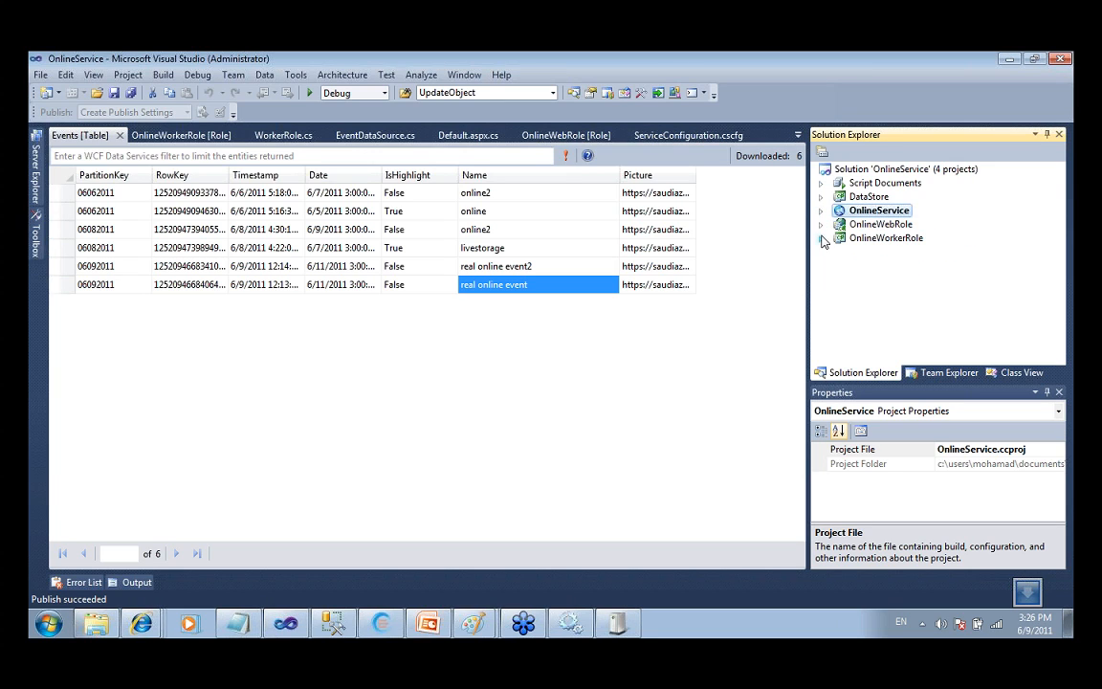
left_click(820, 223)
left_click(836, 281)
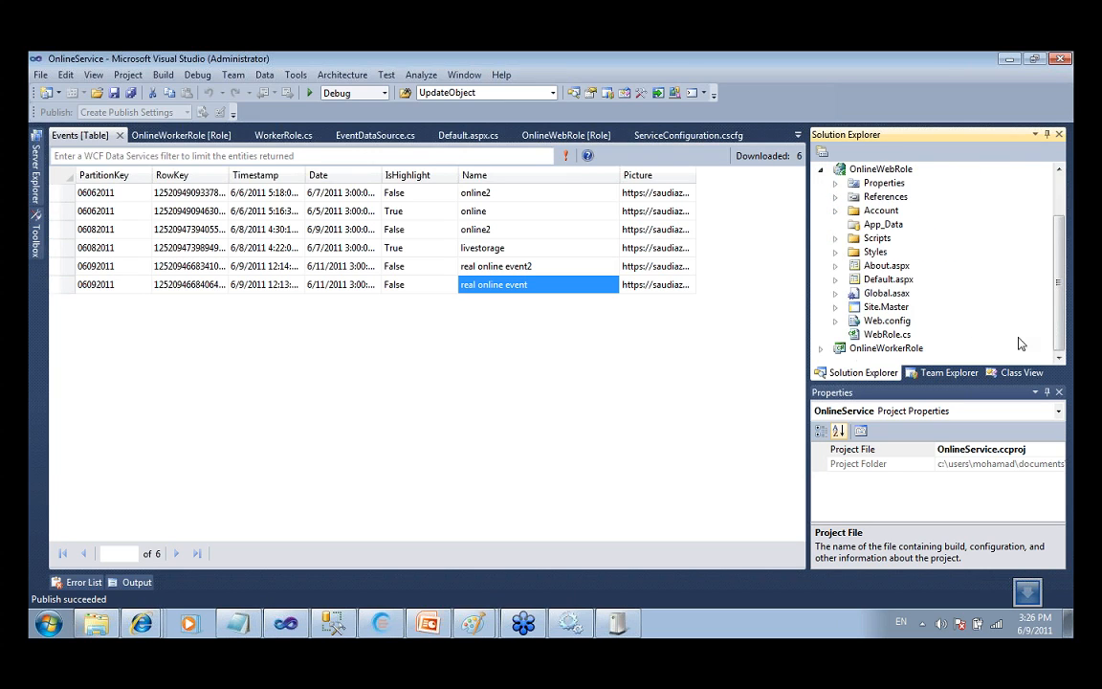
double_click(879, 322)
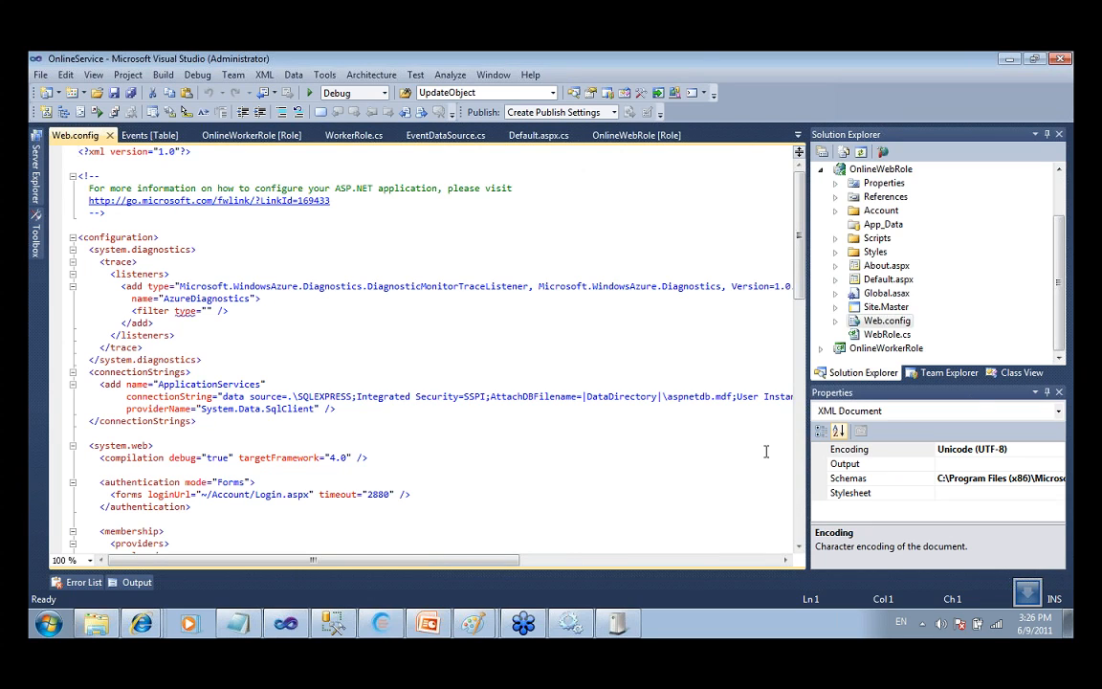
left_click_drag(1061, 328, 1062, 300)
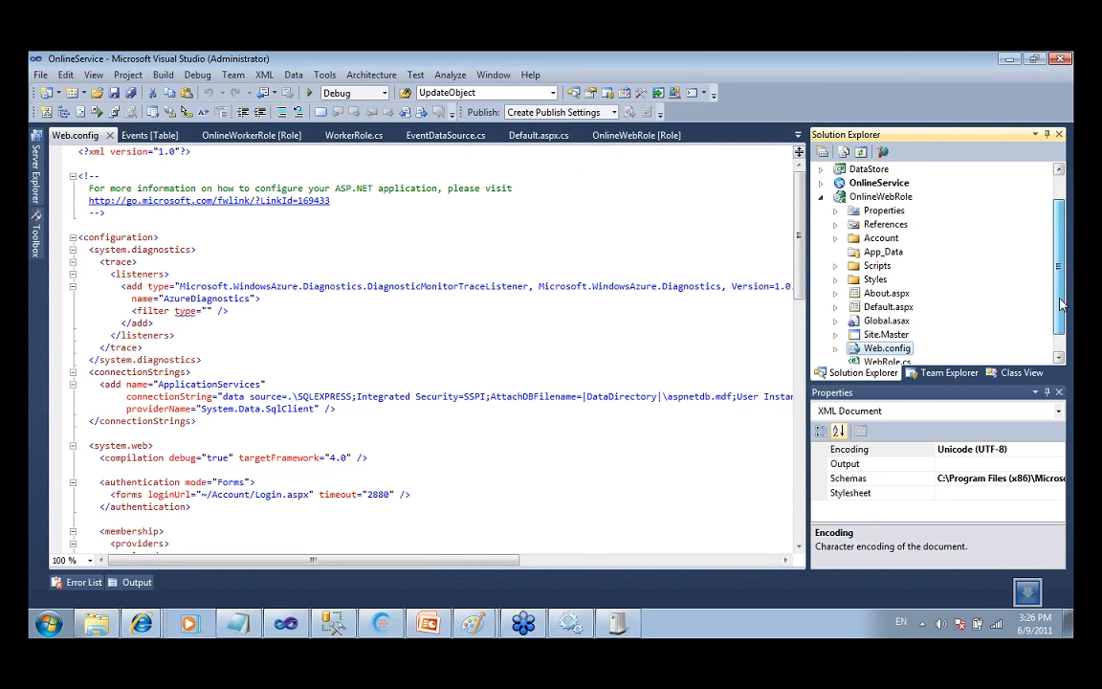
left_click(1060, 59)
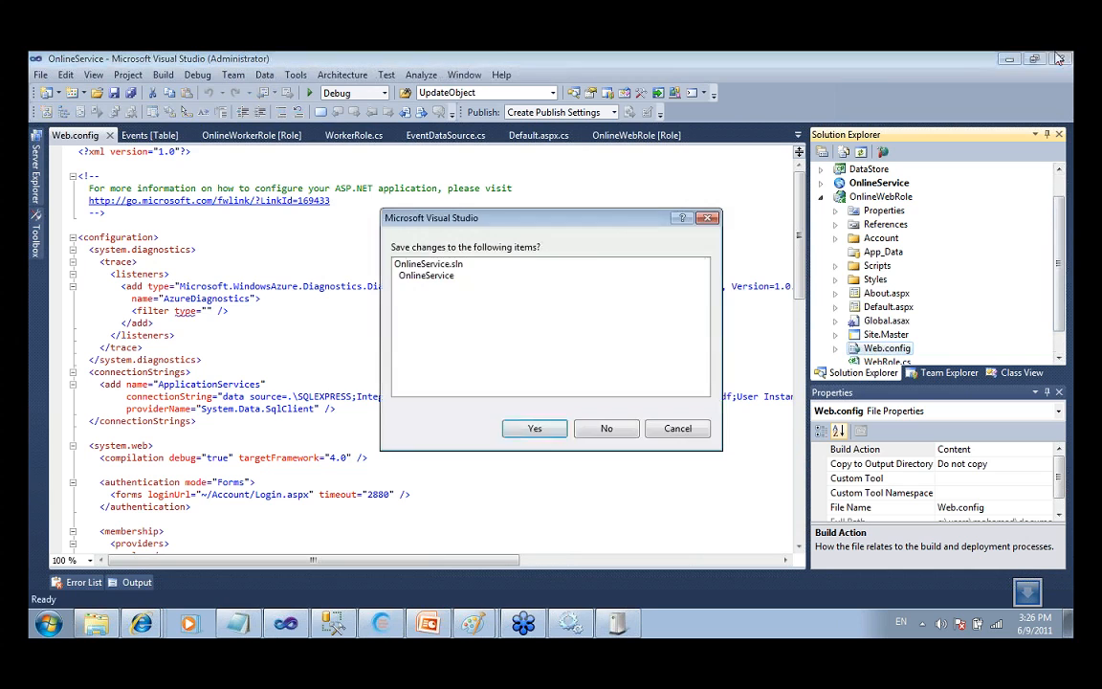
left_click(476, 391)
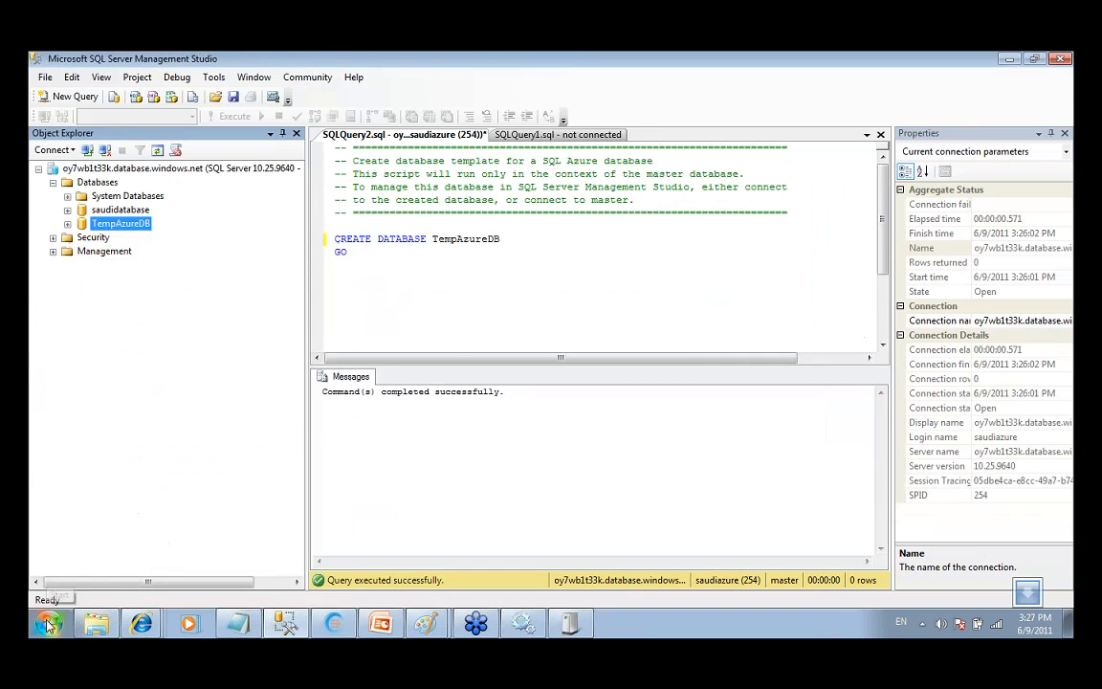
- Launch Visual Studio 2010 as administrator and open the recent DLSJuneOnline project
left_click(50, 624)
right_click(105, 409)
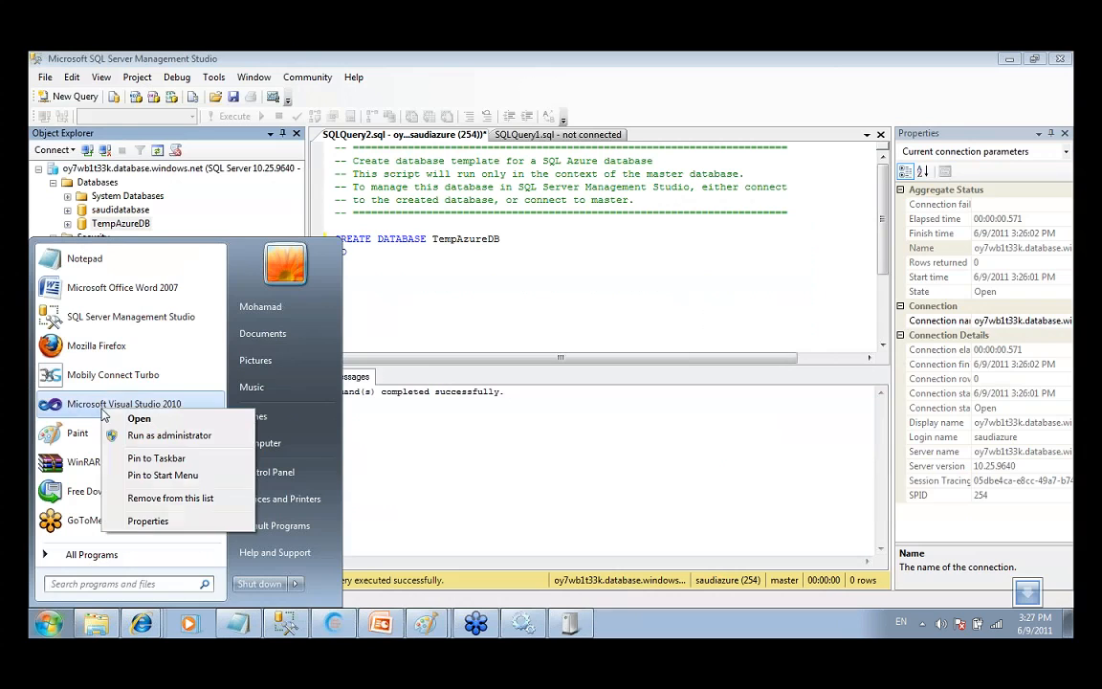
left_click(153, 435)
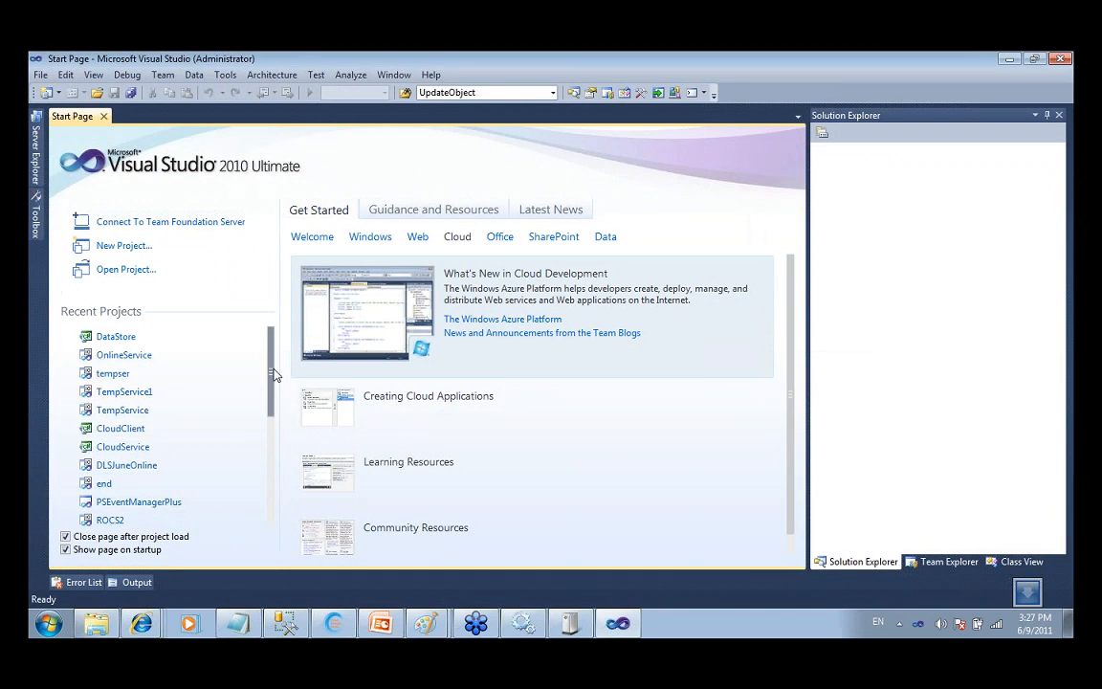
left_click(117, 469)
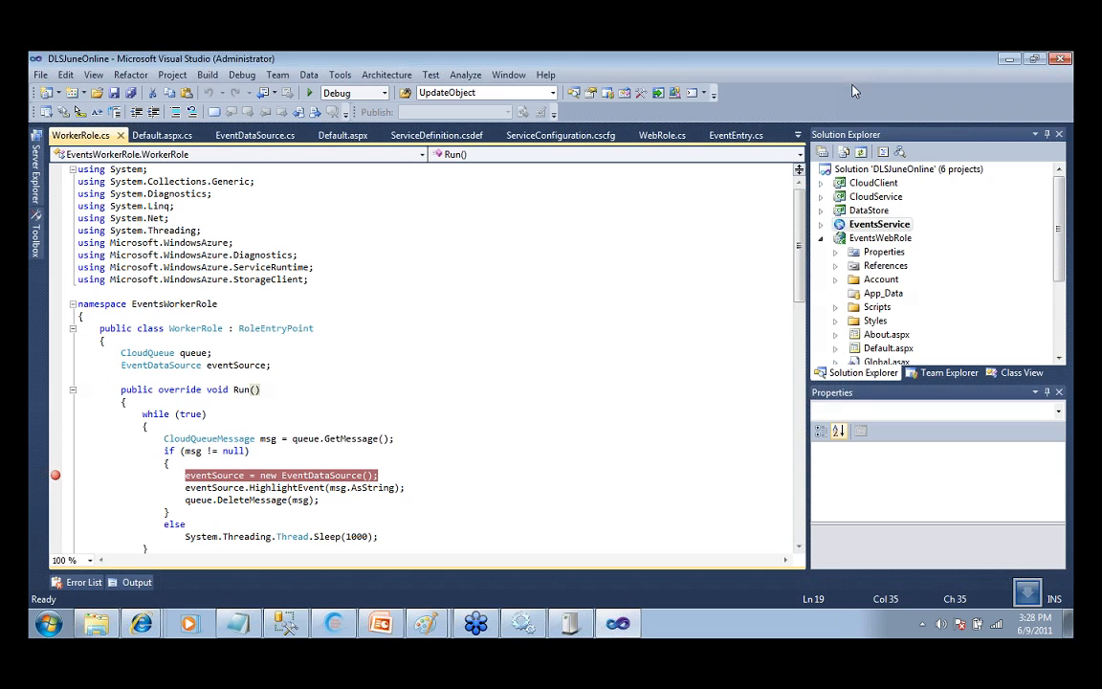
- Move to the eventSource declaration, then open WebRole.cs and Web.config
key("Up")
key("Up")
key("End")
left_click(1062, 296)
double_click(896, 278)
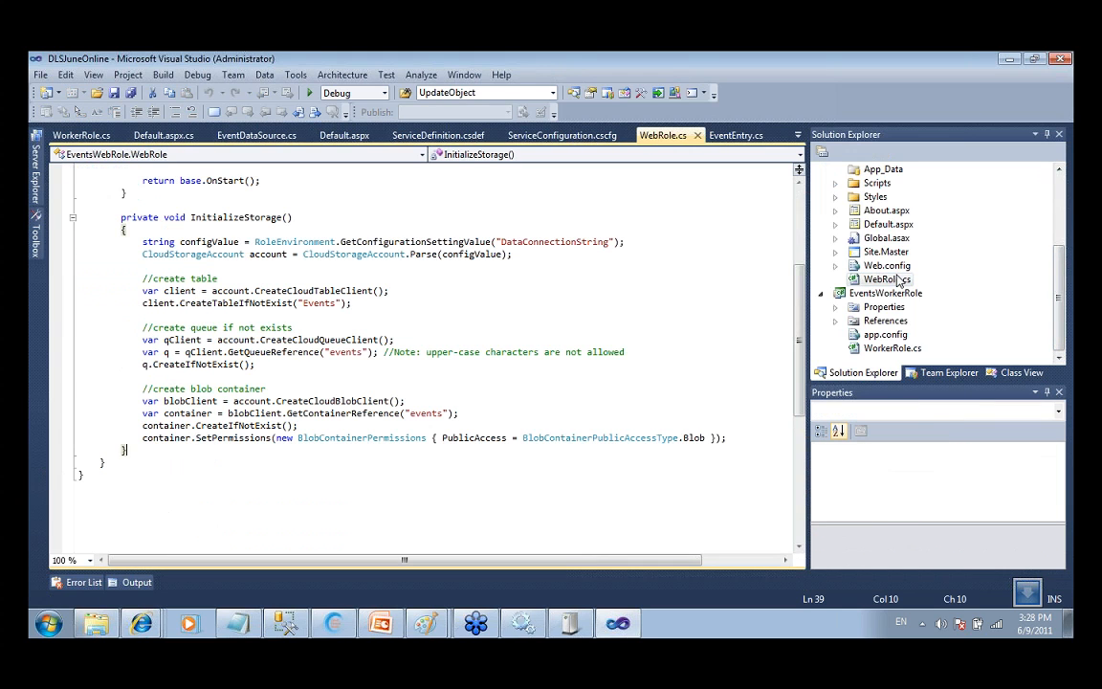
double_click(888, 265)
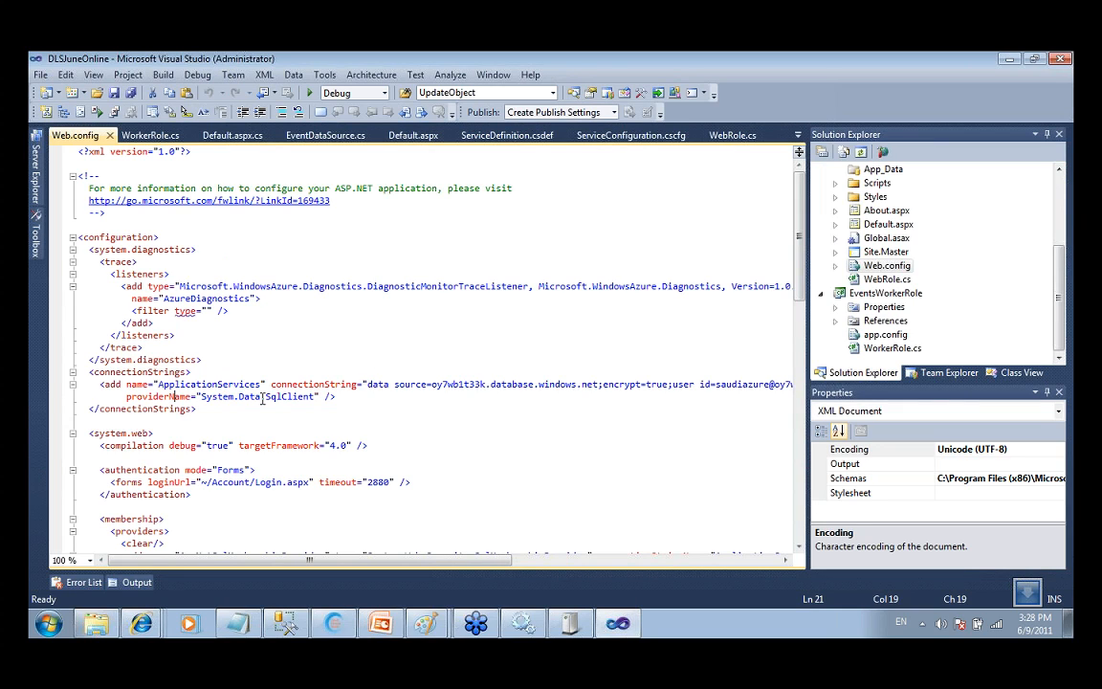
- Highlight the ApplicationServices connection string and its SQL Azure server address, then return to Management Studio
left_click_drag(89, 371, 198, 409)
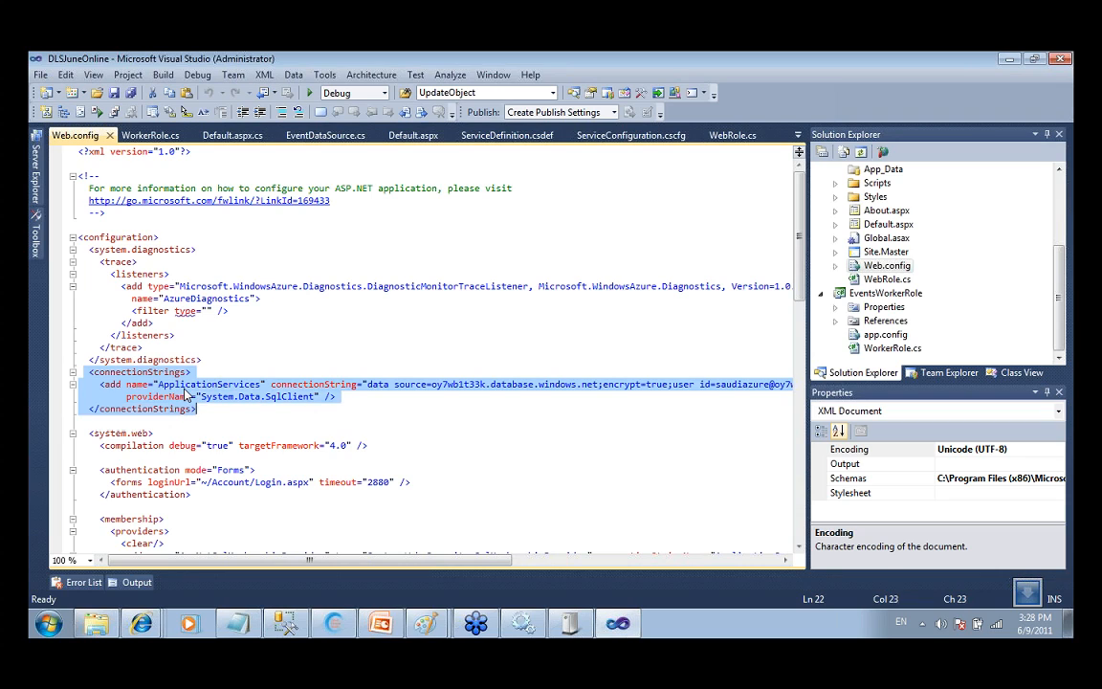
left_click(184, 383)
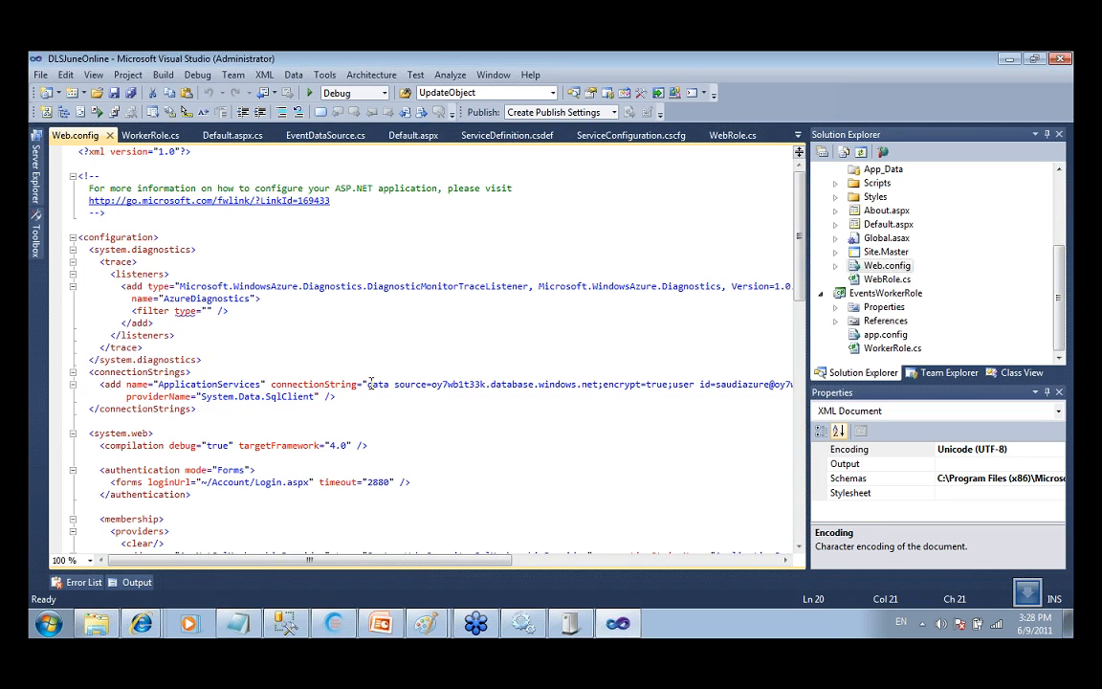
double_click(206, 384)
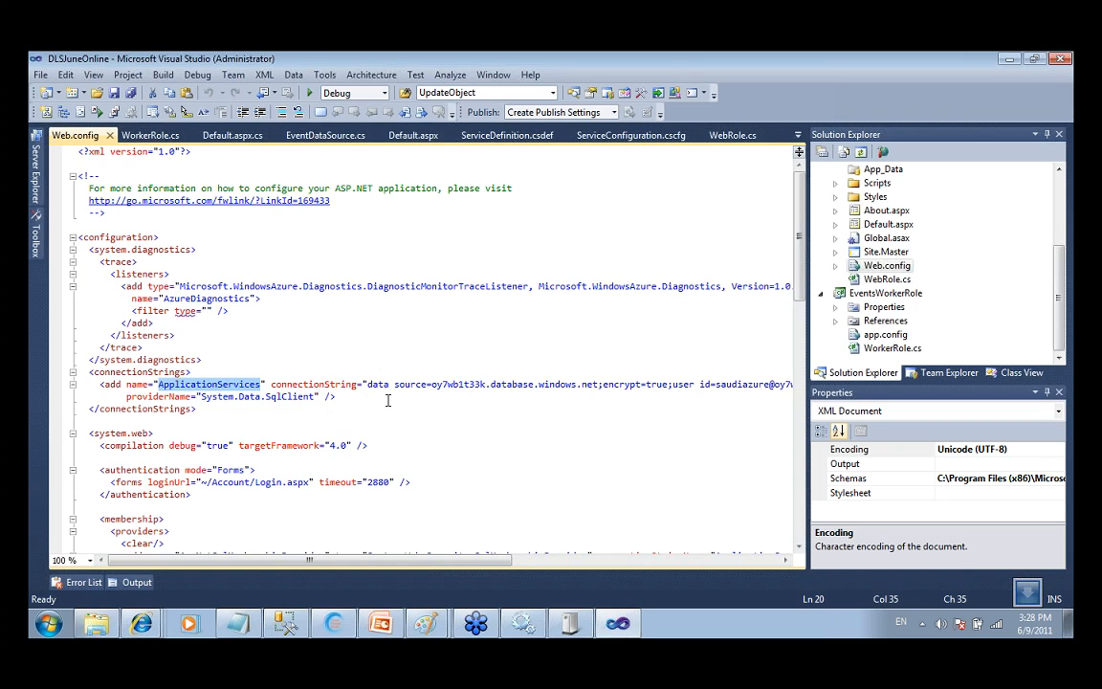
double_click(316, 384)
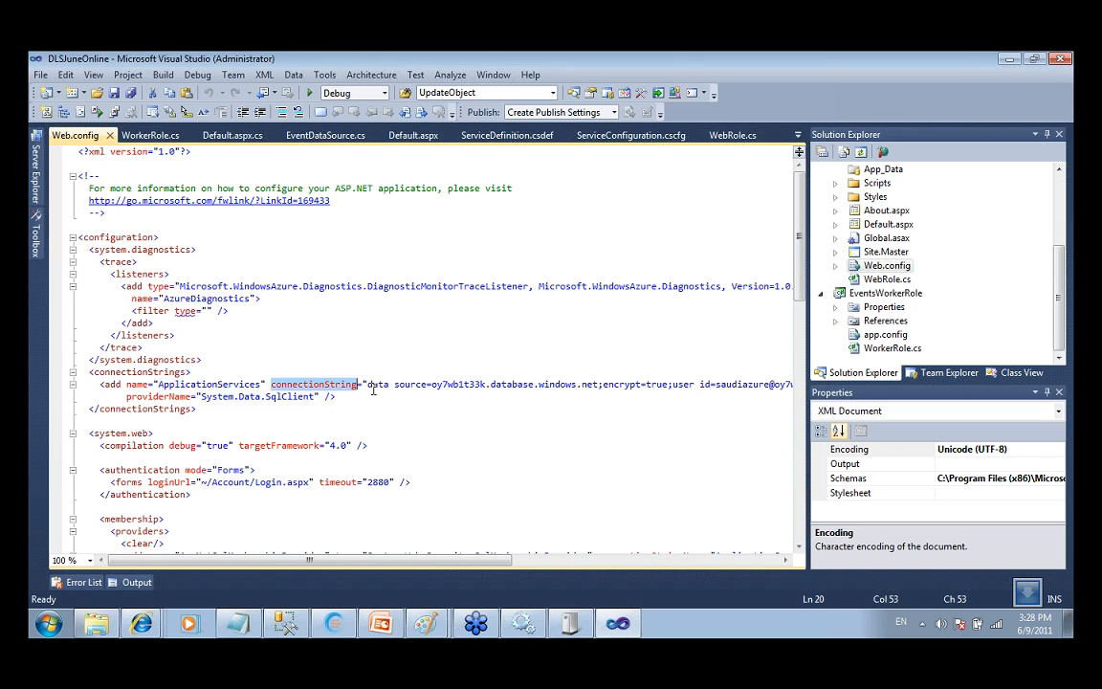
left_click(367, 384)
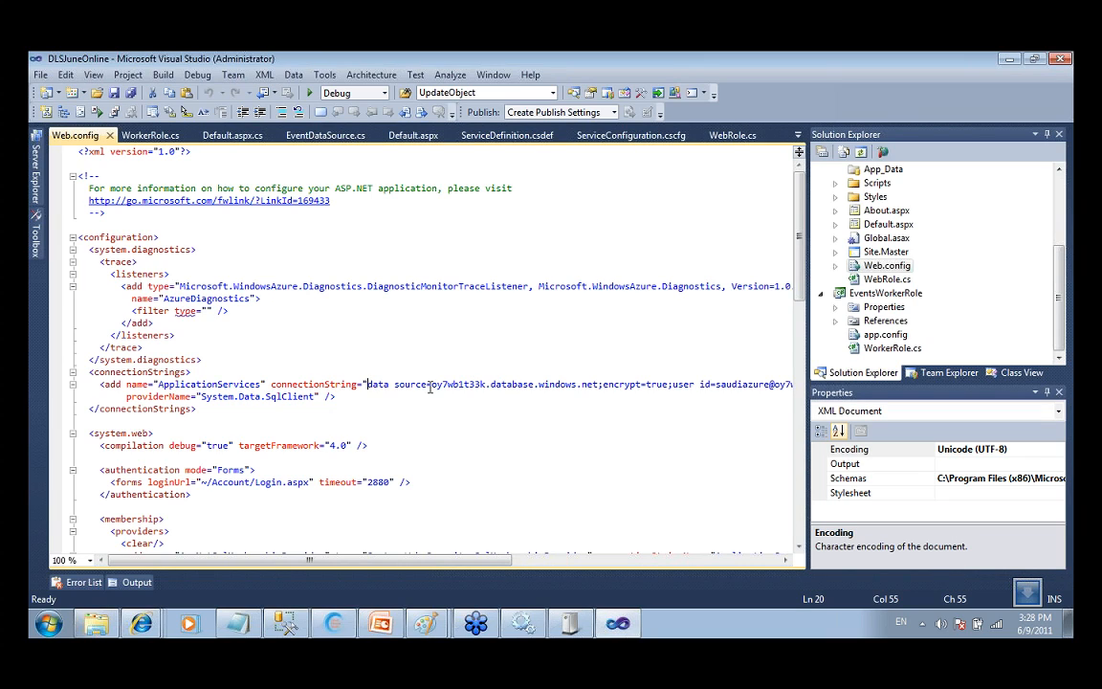
left_click_drag(433, 384, 601, 384)
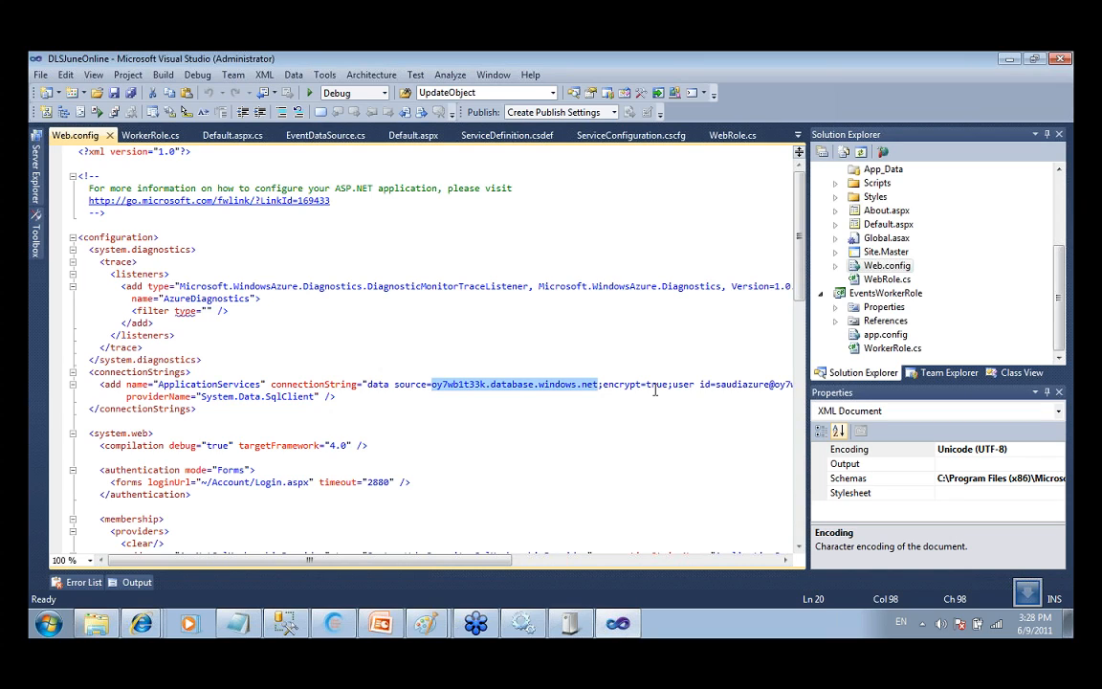
left_click(444, 398)
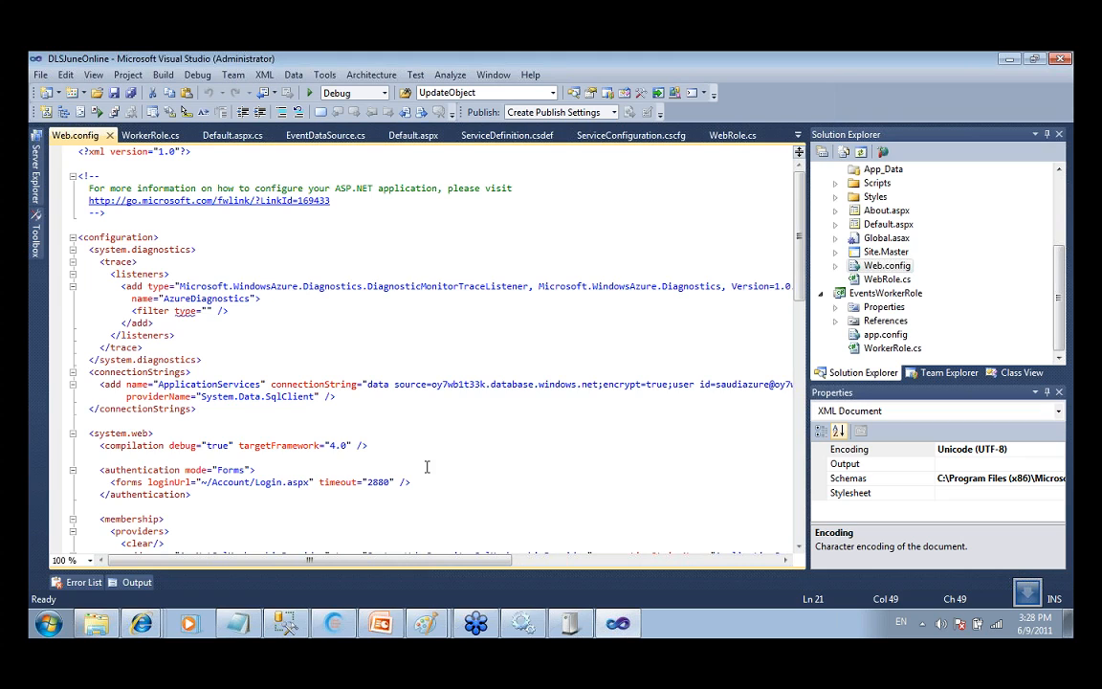
left_click(284, 623)
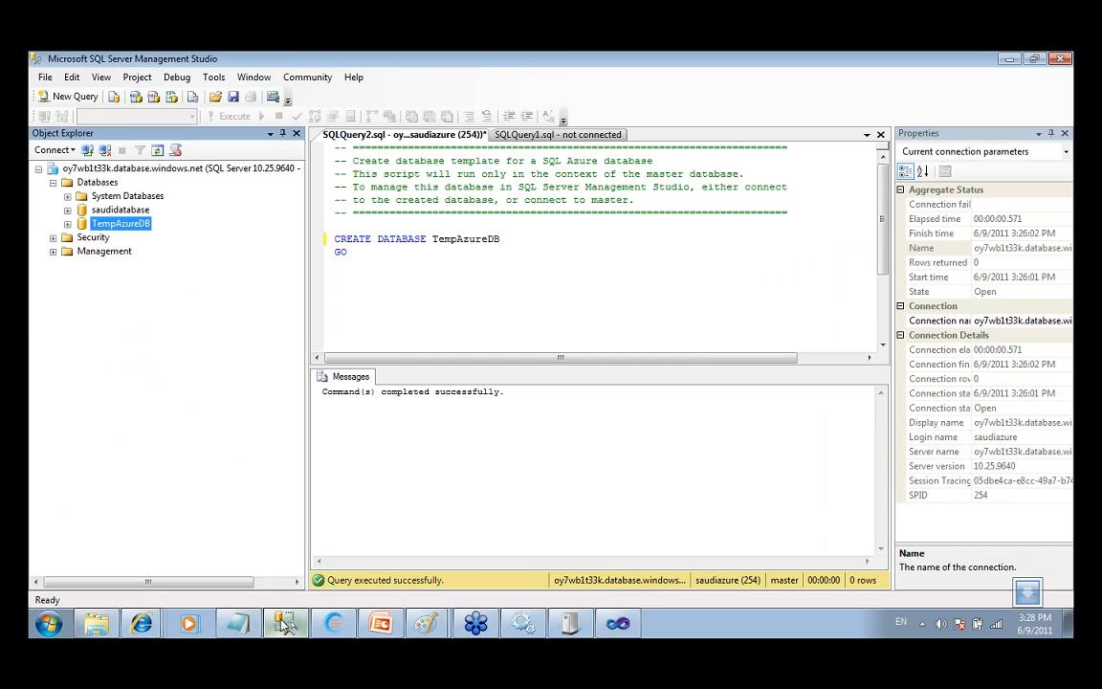
- Expand saudidatabase and select aspnet_Applications, aspnet_Membership, aspnet_Roles and aspnet_SchemaVersions tables
left_click(103, 212)
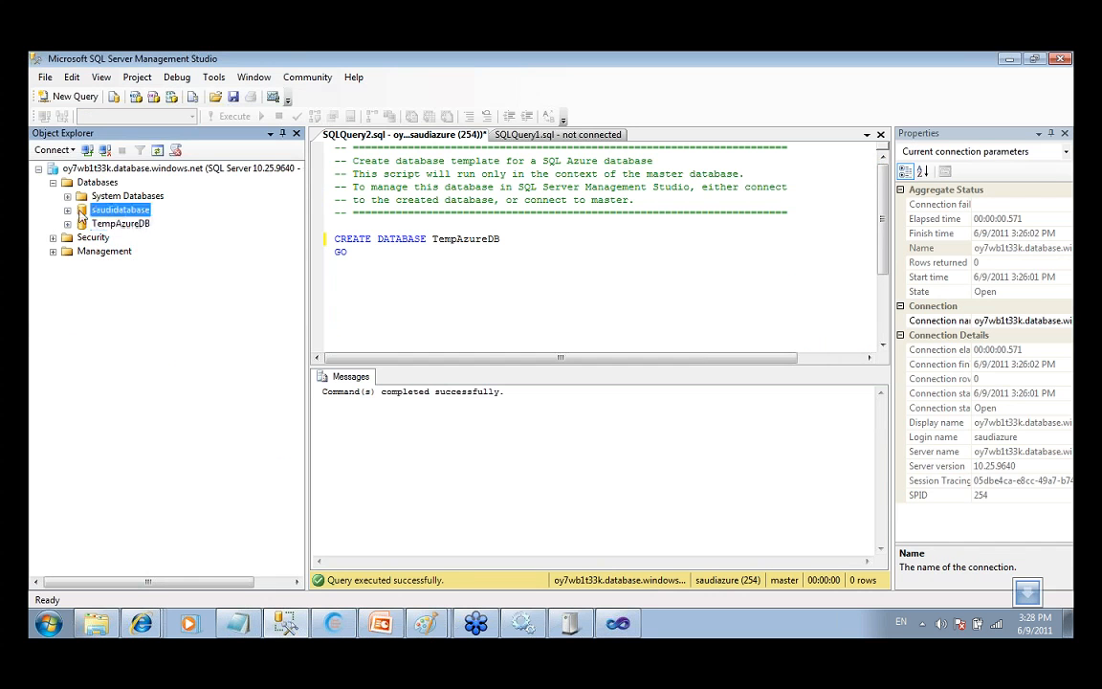
left_click(67, 210)
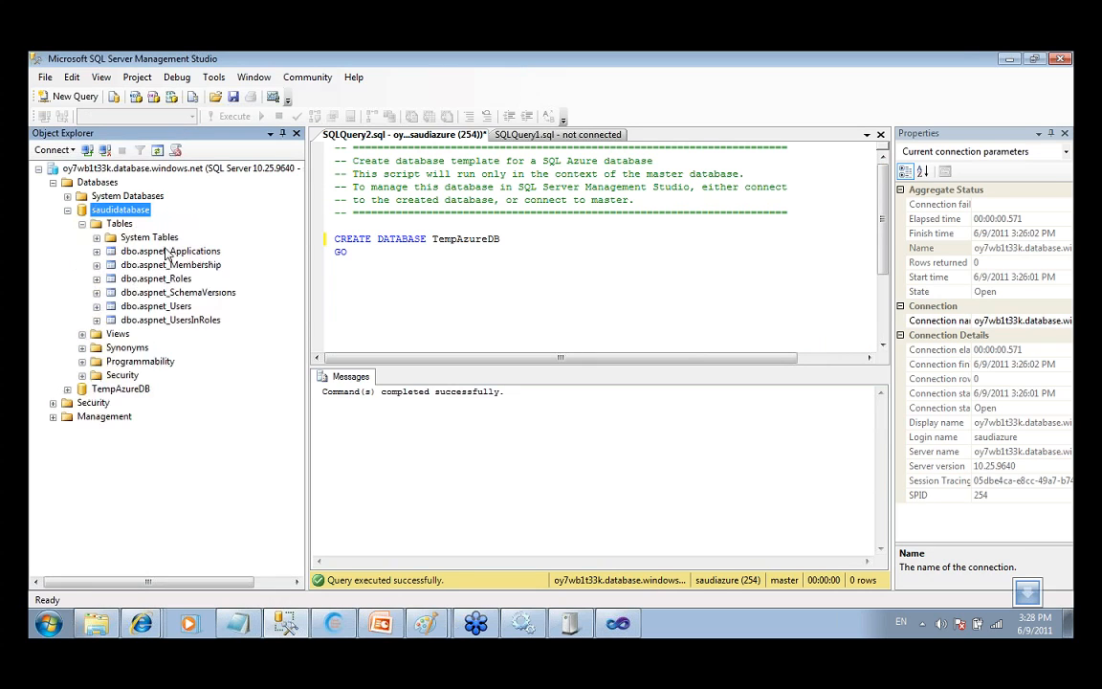
left_click(166, 251)
left_click(170, 265)
left_click(173, 280)
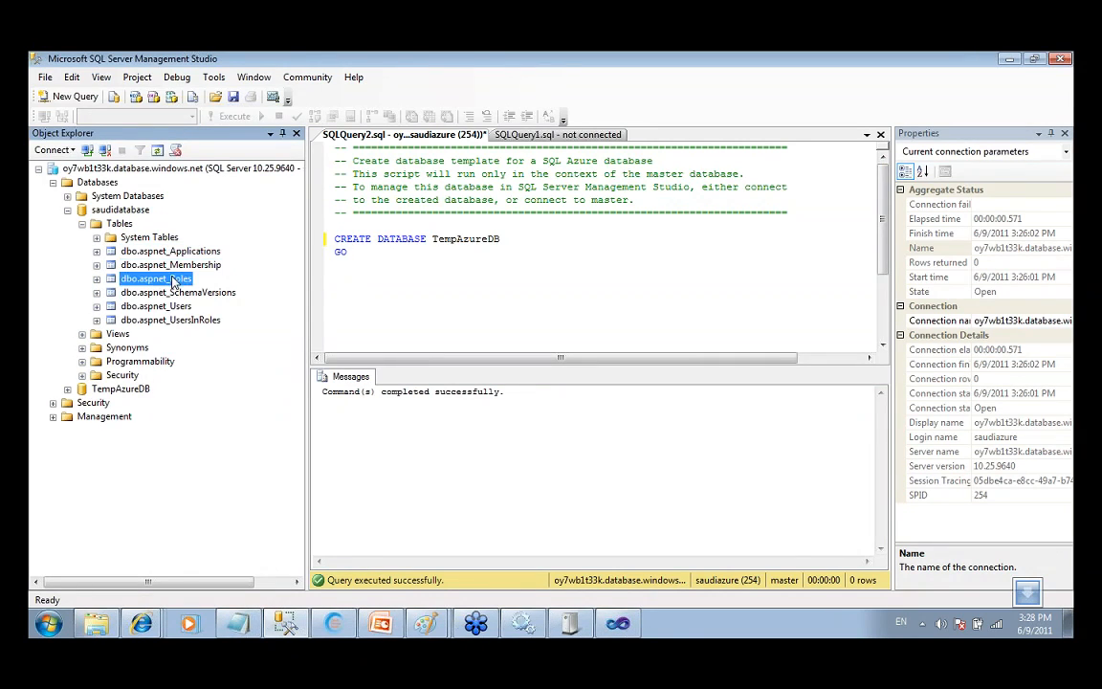
left_click(173, 292)
left_click(166, 252)
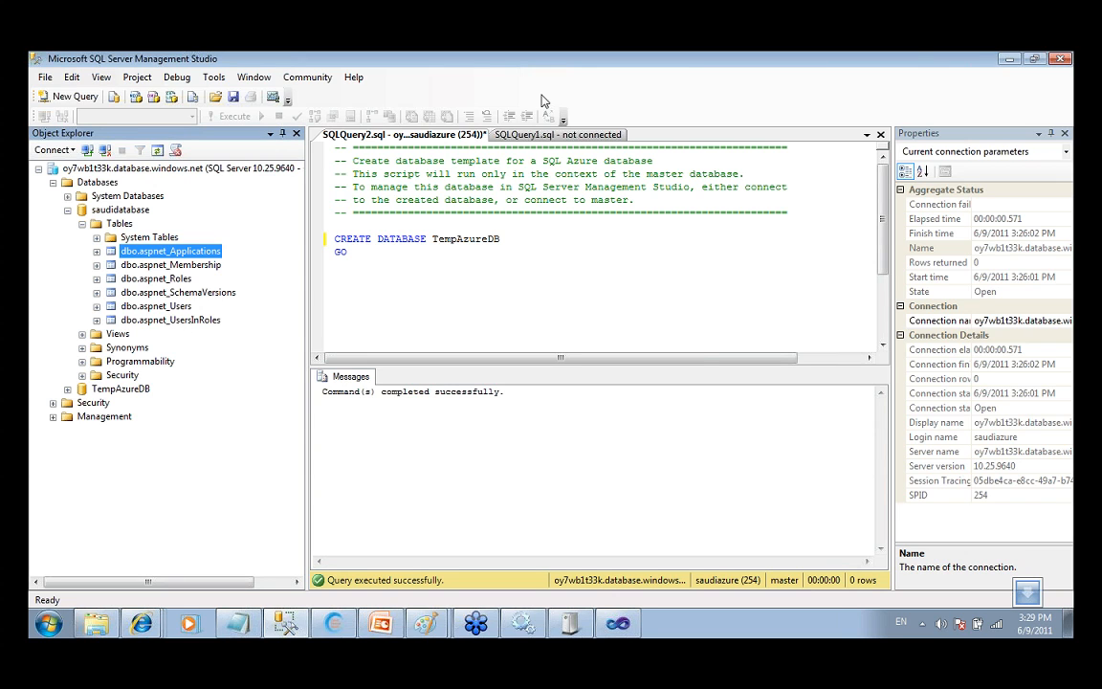
- Minimize Management Studio, Visual Studio, Internet Explorer and Paint to reveal the desktop
left_click(1009, 60)
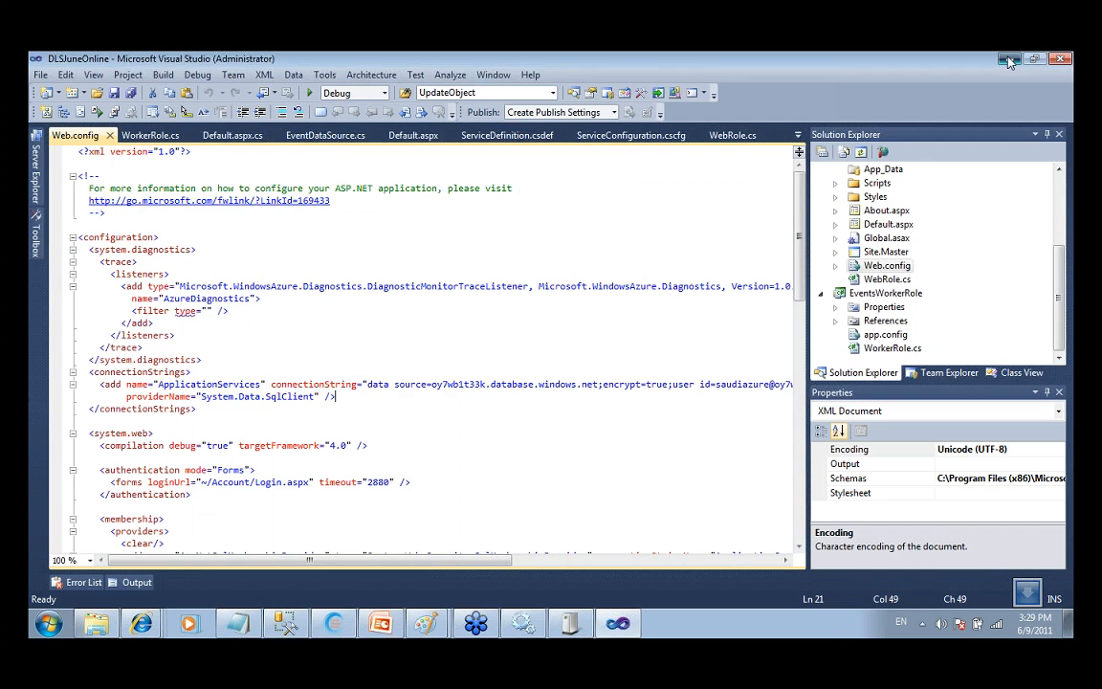
left_click(1010, 60)
left_click(1010, 60)
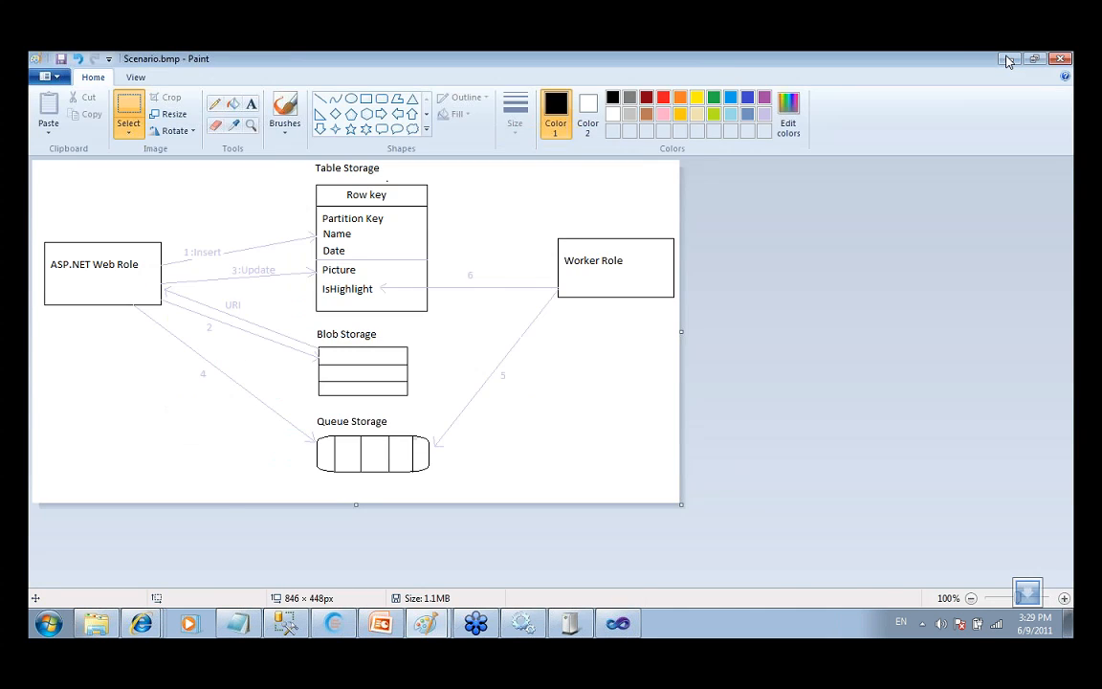
left_click(1010, 60)
- Open the SQL Azure ASPNET Membership folder maximized, select its seven .sql scripts, then close it
double_click(750, 182)
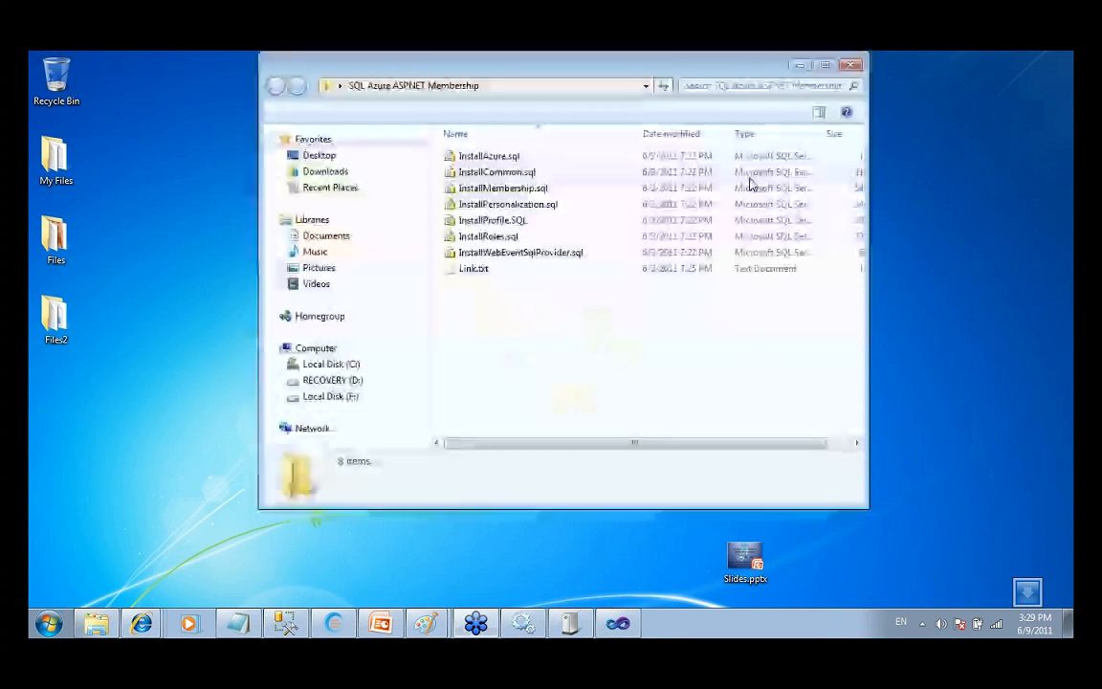
double_click(522, 77)
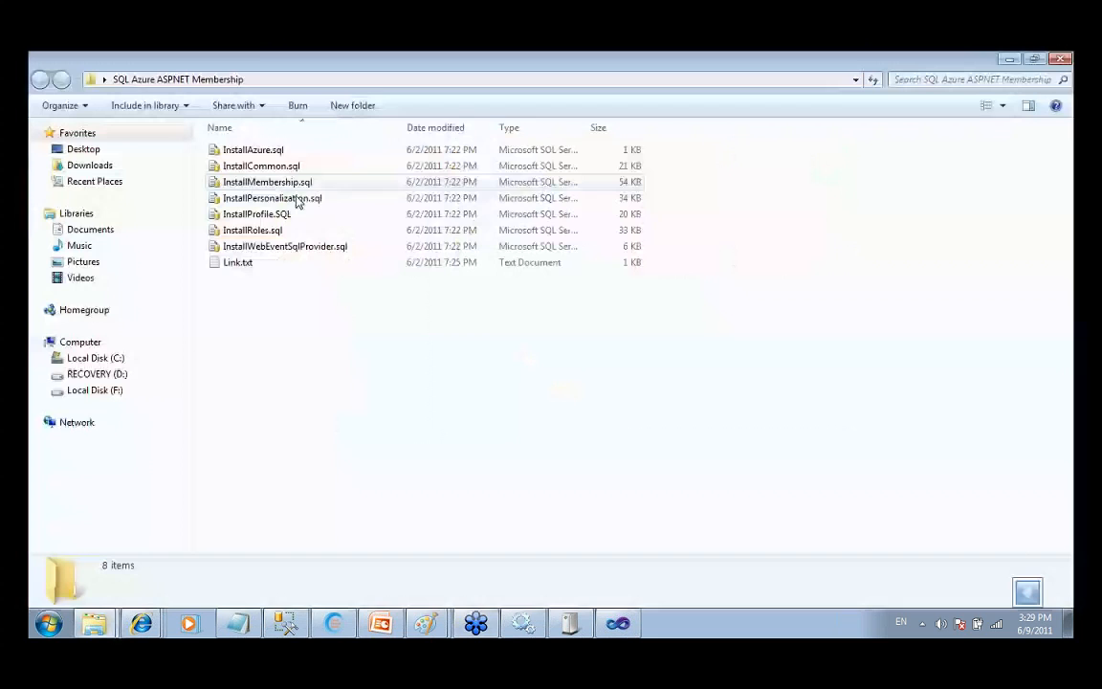
left_click(279, 151)
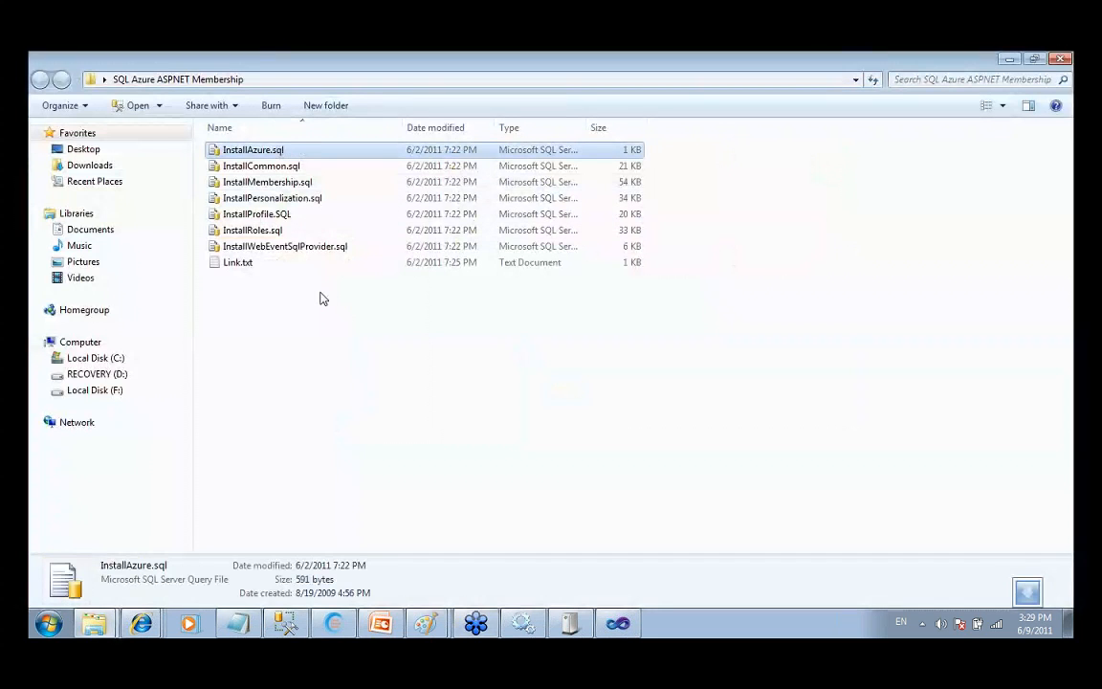
key("shift+Down")
key("shift+Down")
key("shift+Down")
key("shift+Down")
key("shift+Down")
key("shift+Down")
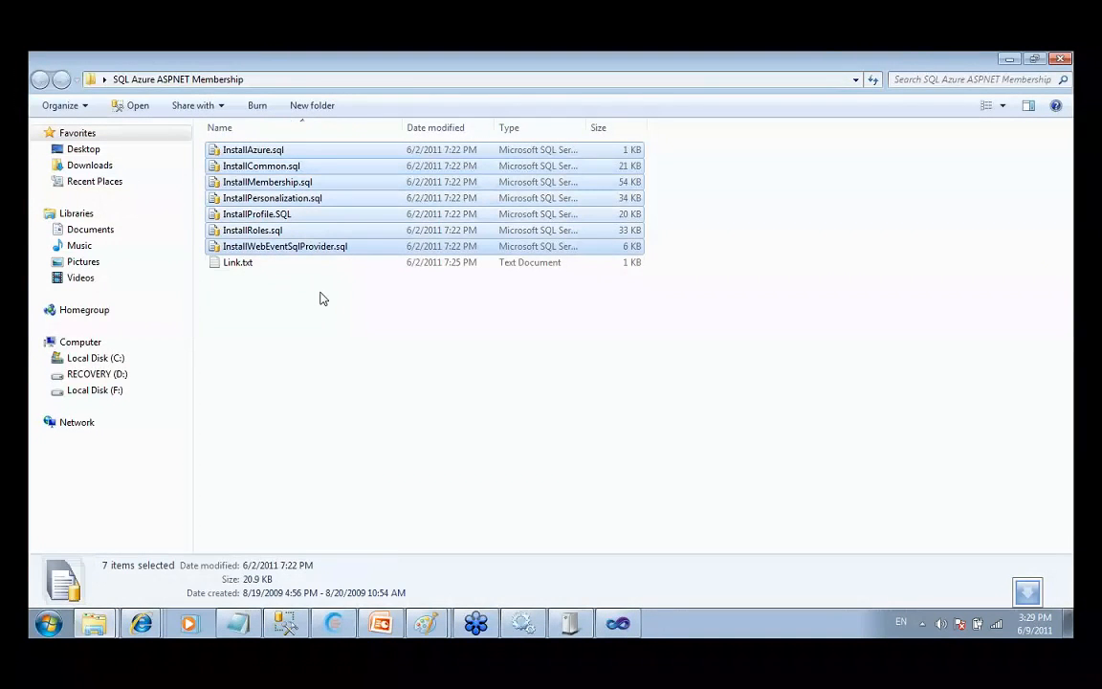
left_click(303, 312)
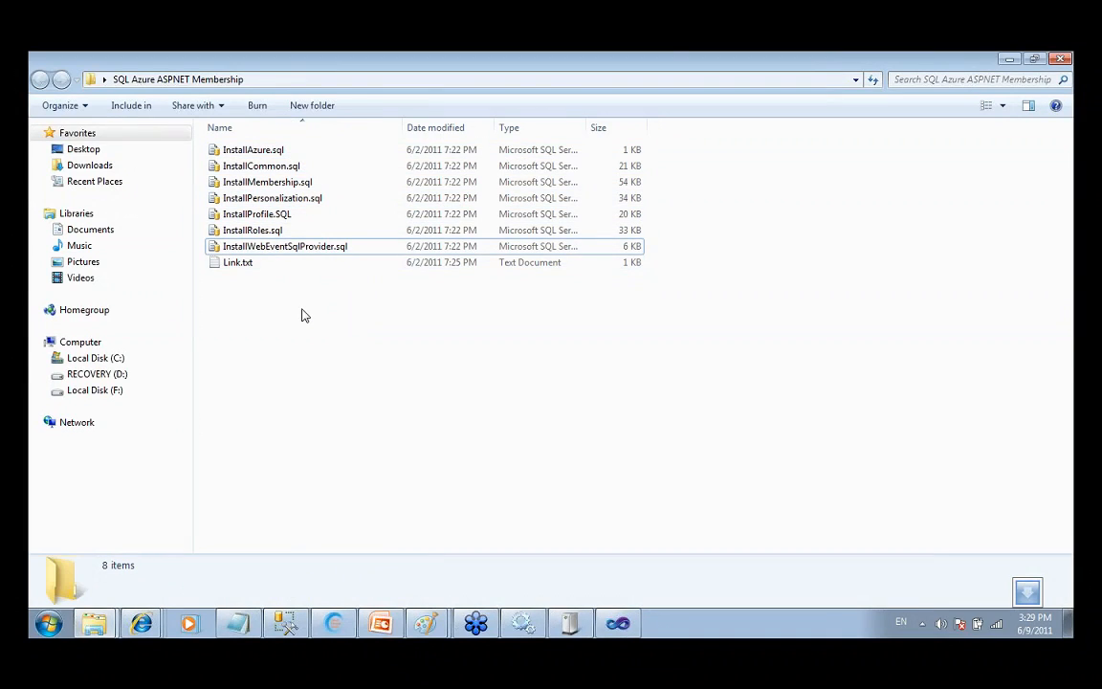
left_click(1061, 58)
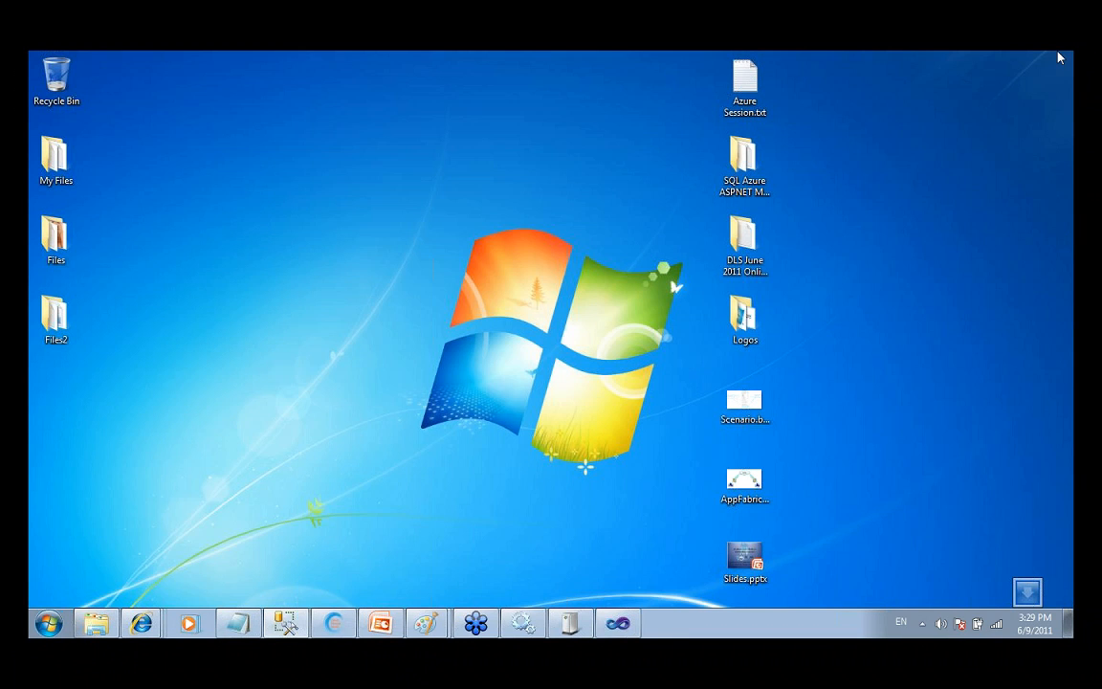
- Back in Management Studio, select the aspnet_Roles and aspnet_SchemaVersions tables
left_click(285, 623)
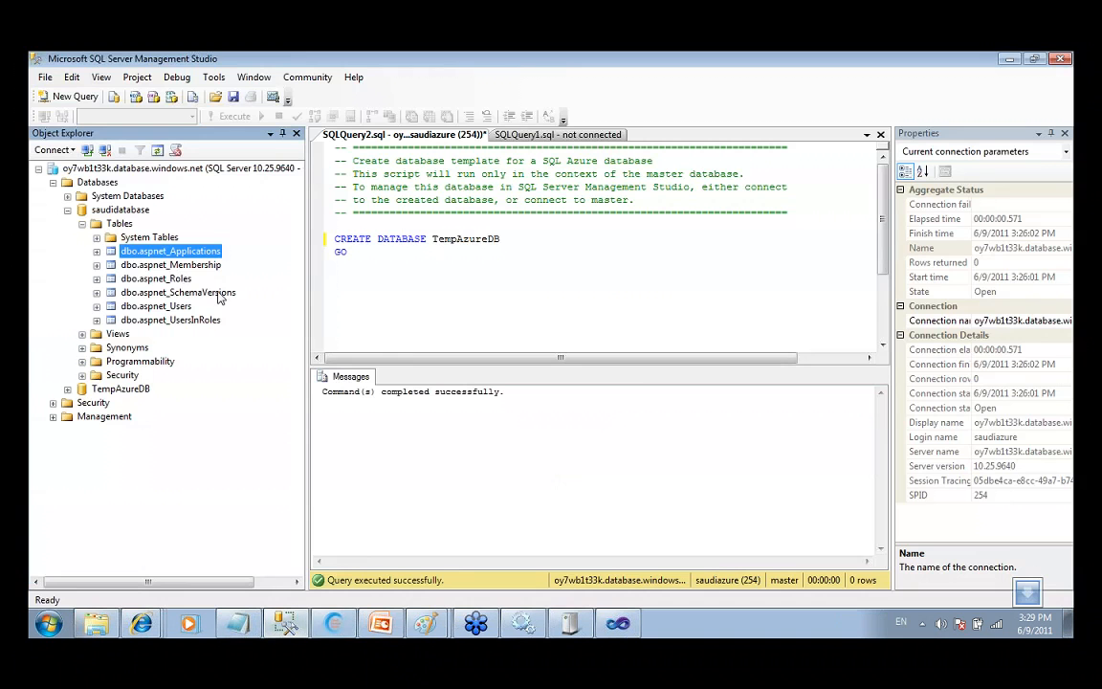
left_click(167, 278)
left_click(170, 293)
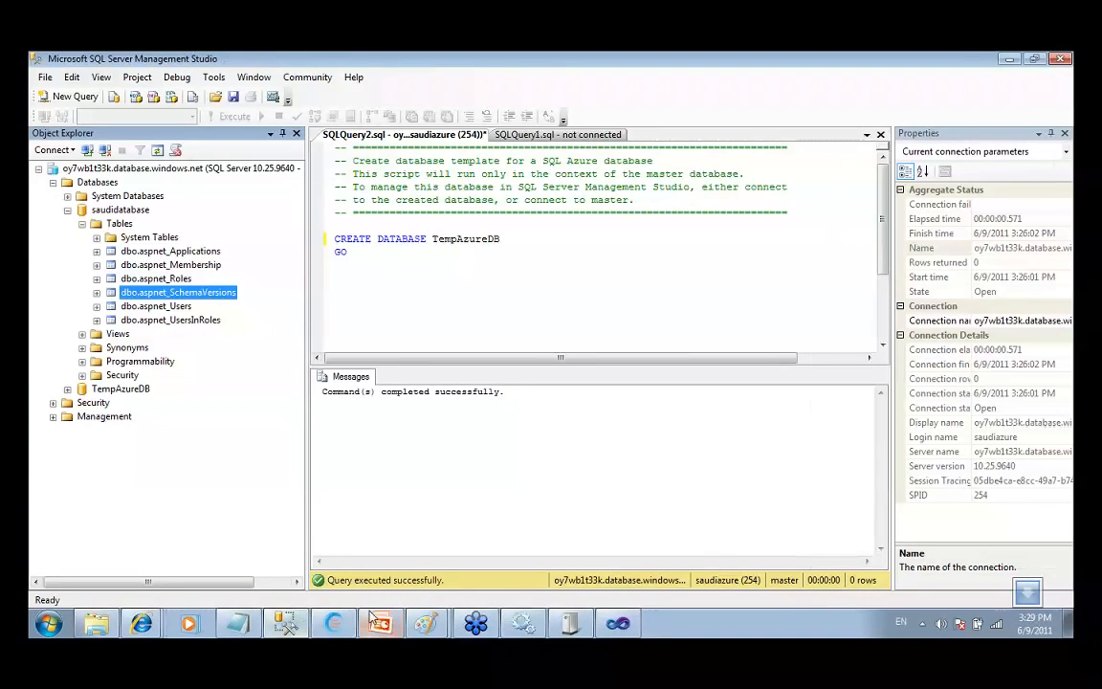
- Return to Visual Studio and select Web.config in the project
left_click(605, 620)
left_click(890, 269)
scroll(823, 244, "up", 3)
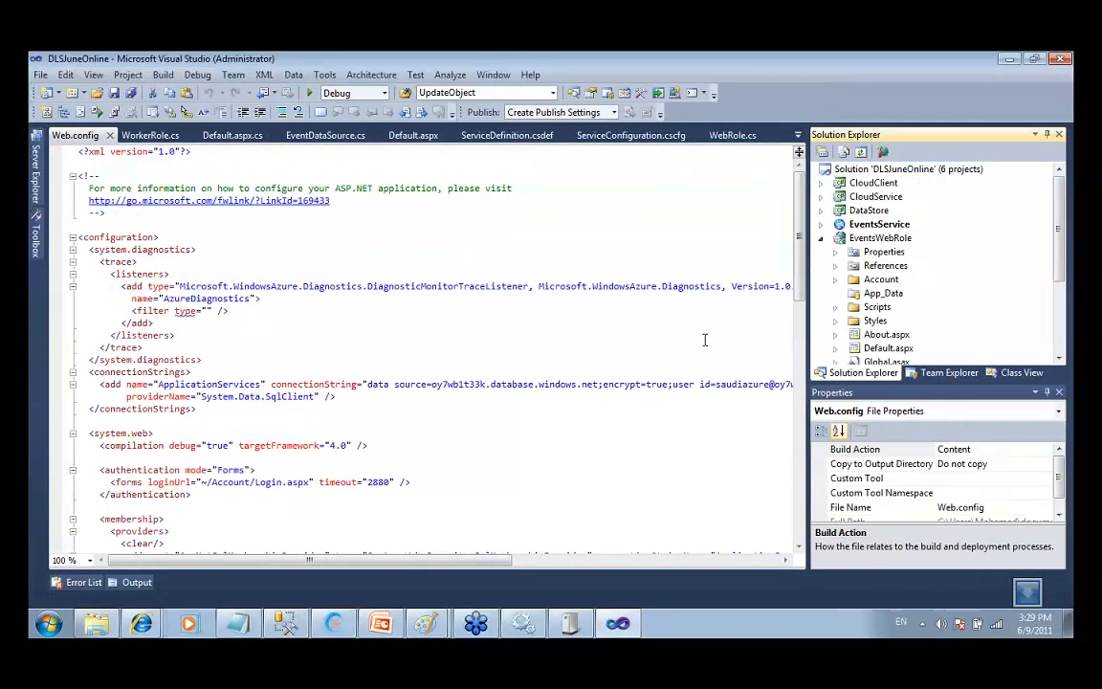
- Focus the Web.config editor, then bring the events web app's Internet Explorer window forward
left_click(367, 383)
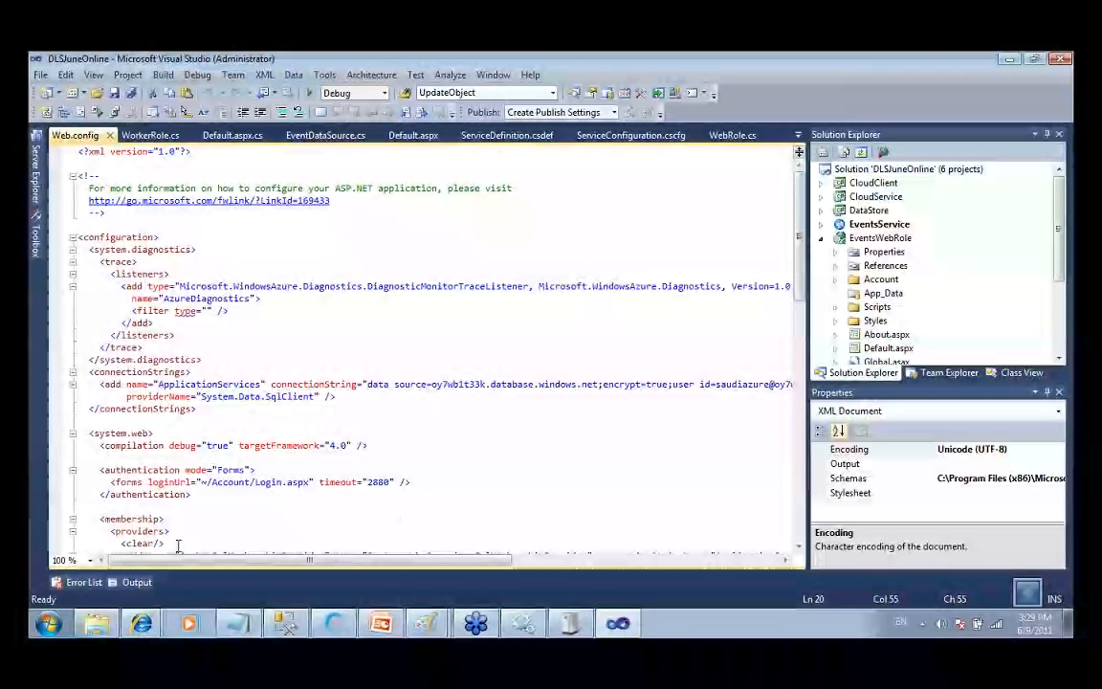
mouse_move(140, 635)
left_click(140, 587)
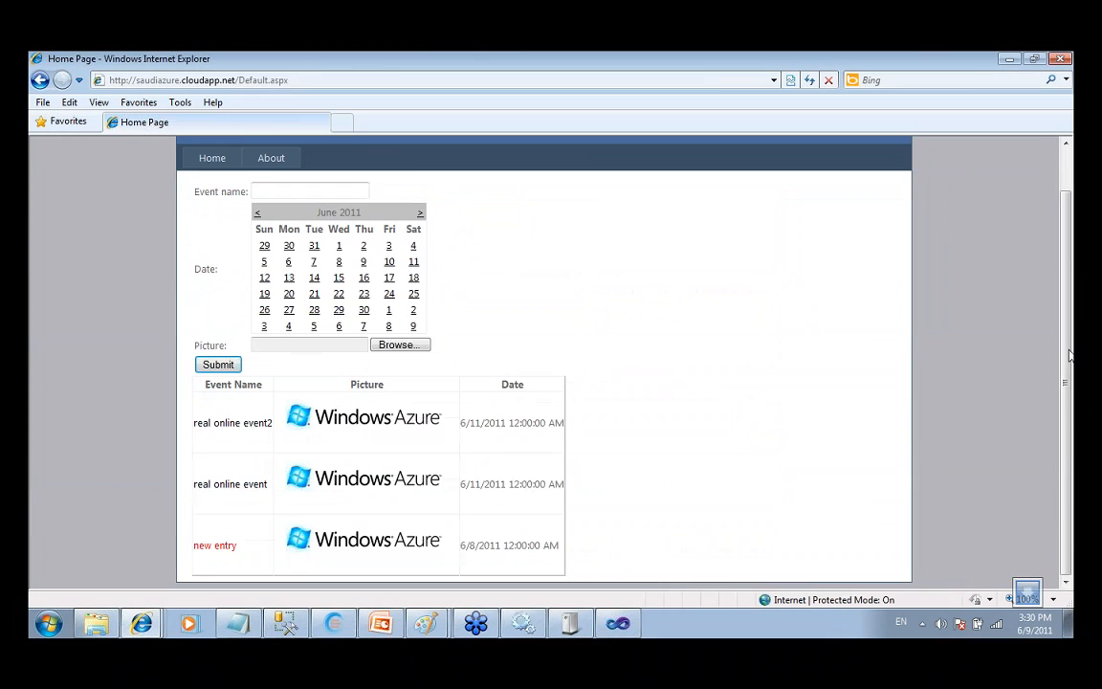
- Scroll to the top of the events Home Page and go to the Log In page
scroll(881, 285, "up", 2)
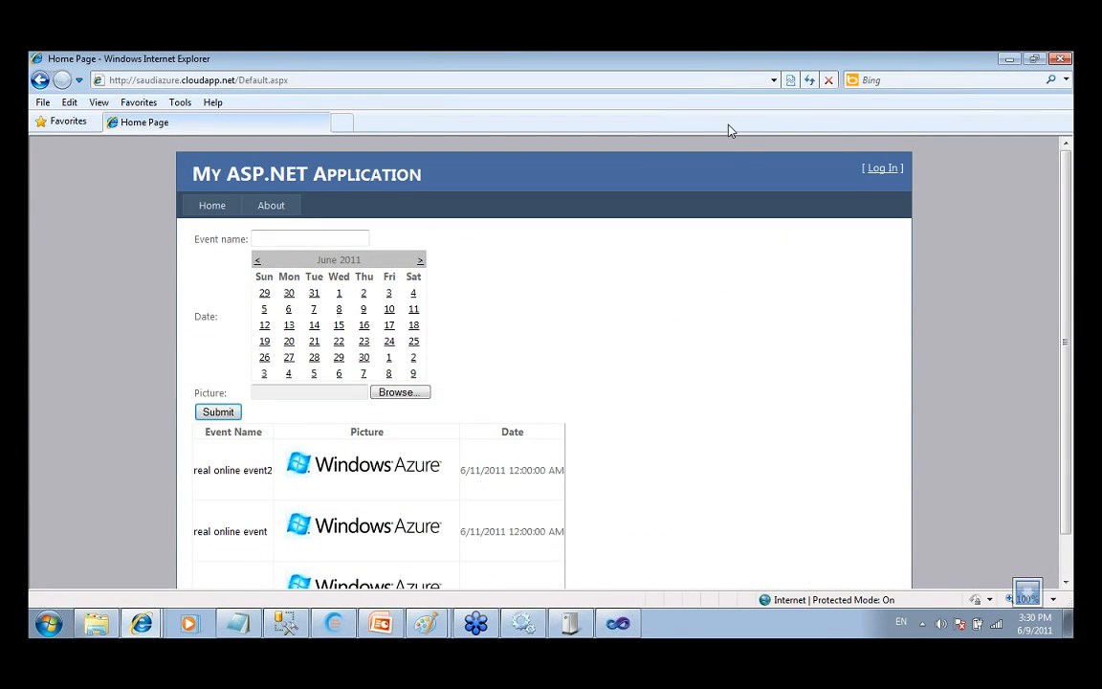
left_click(881, 174)
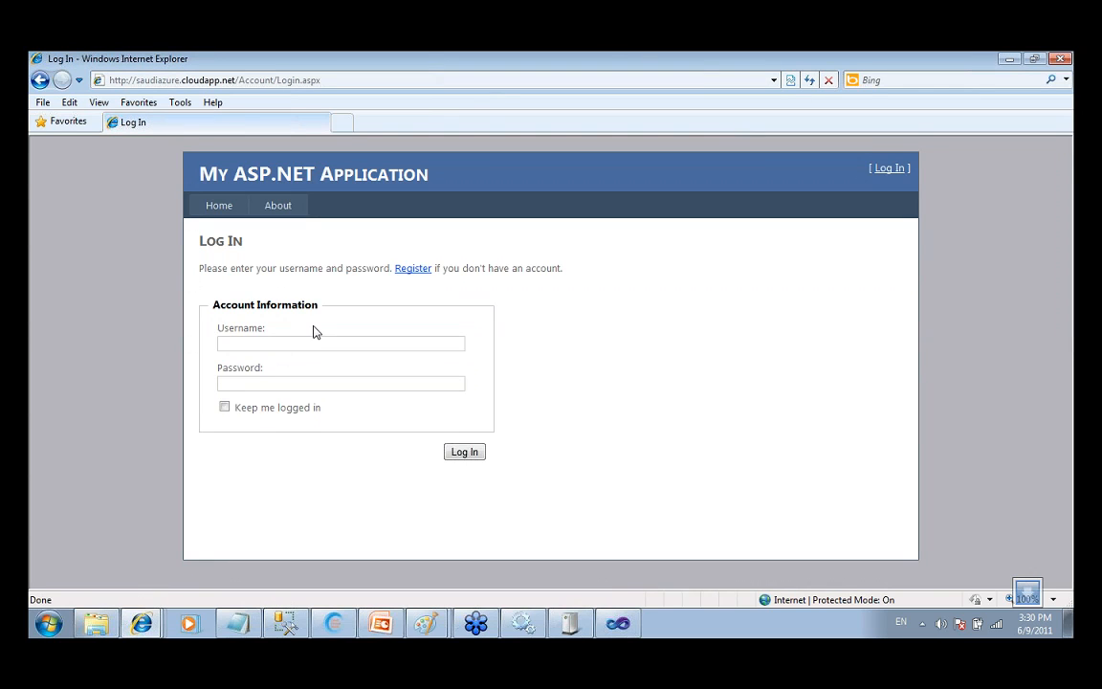
- Register user tempuser9June with a hotmail e-mail address and a confirmed password
left_click(403, 269)
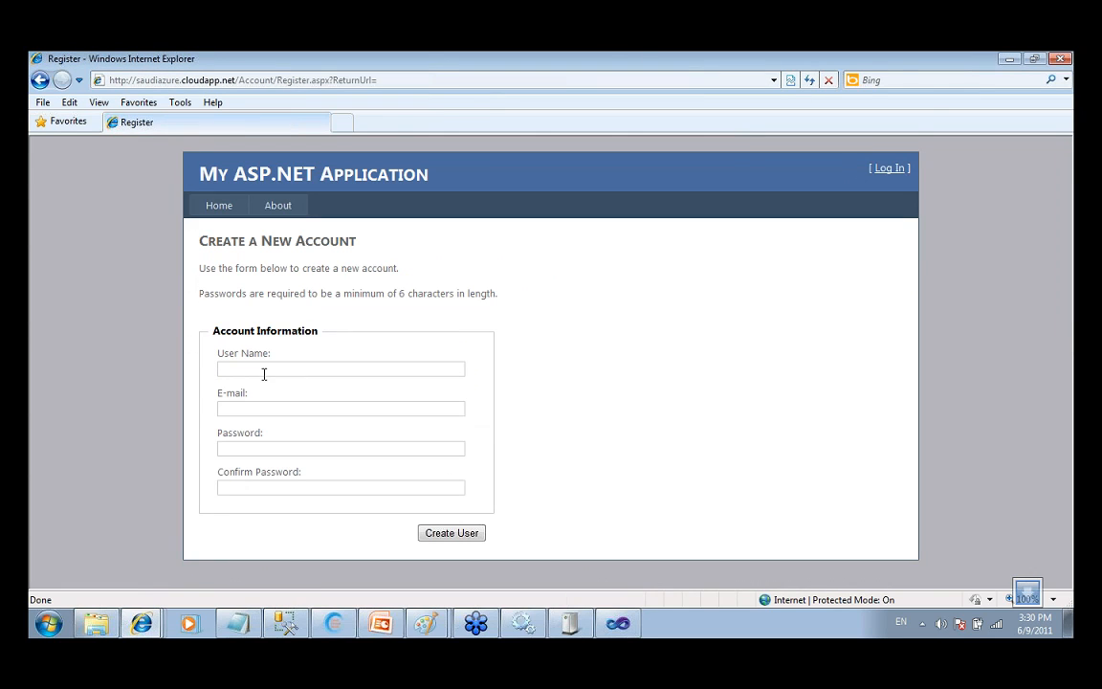
type("tempuser")
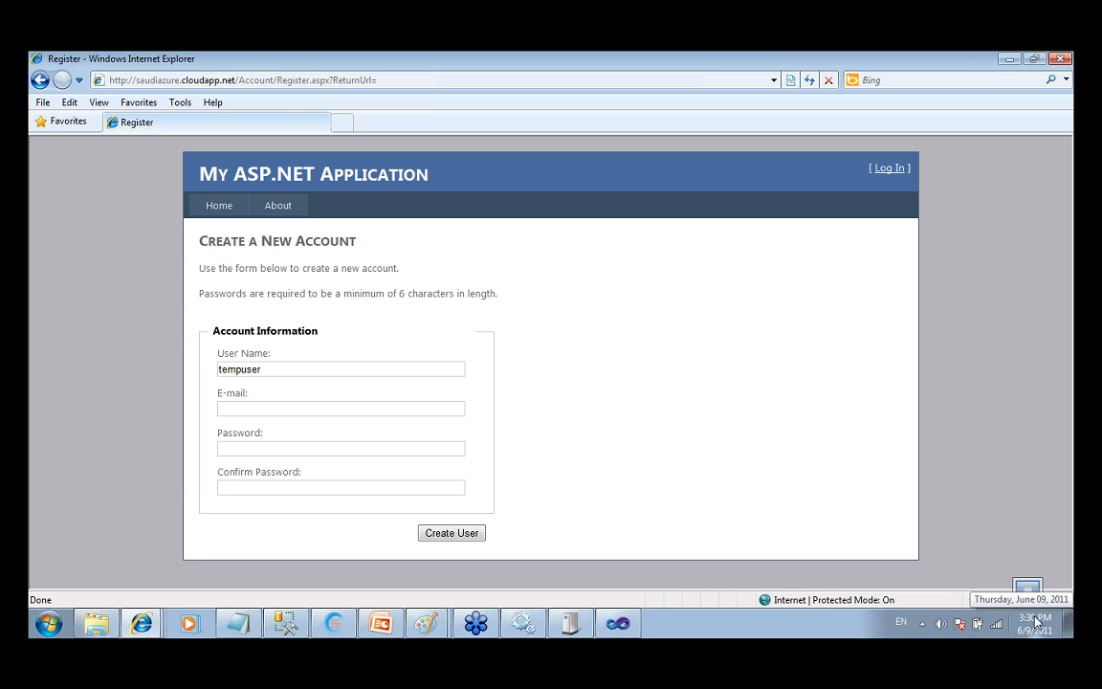
type("9")
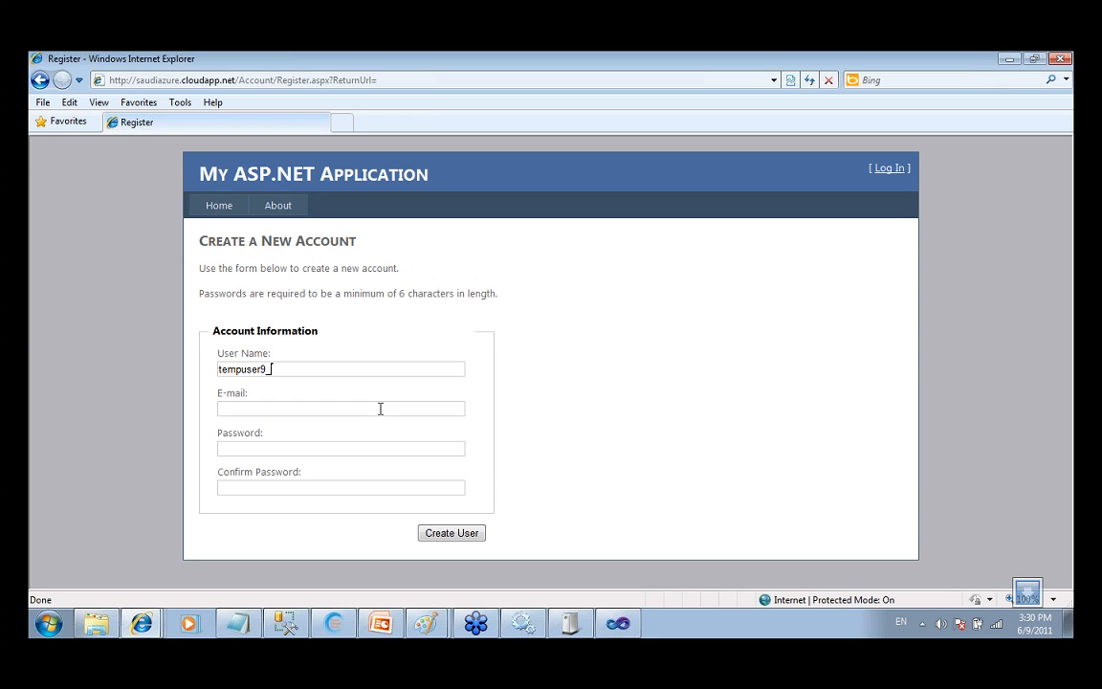
type("June")
left_click_drag(220, 369, 288, 370)
key("ctrl+c")
left_click(247, 413)
key("ctrl+v")
type("@ho")
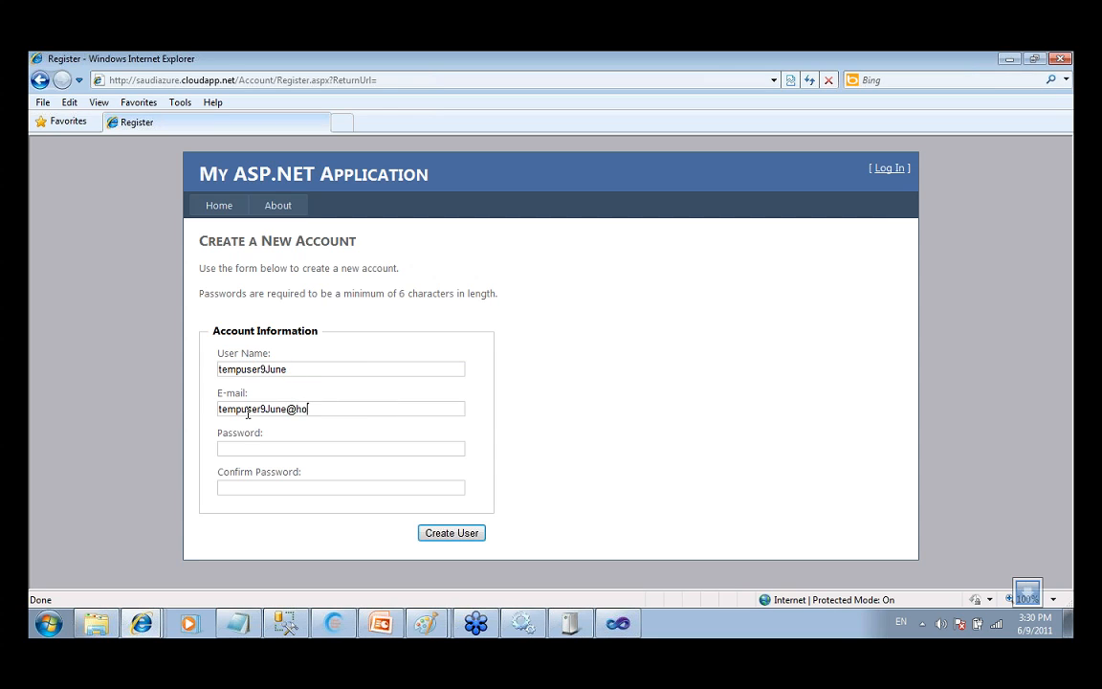
type("tmail.comP@ssw0rd")
left_click(222, 488)
type("P@ssw0rd")
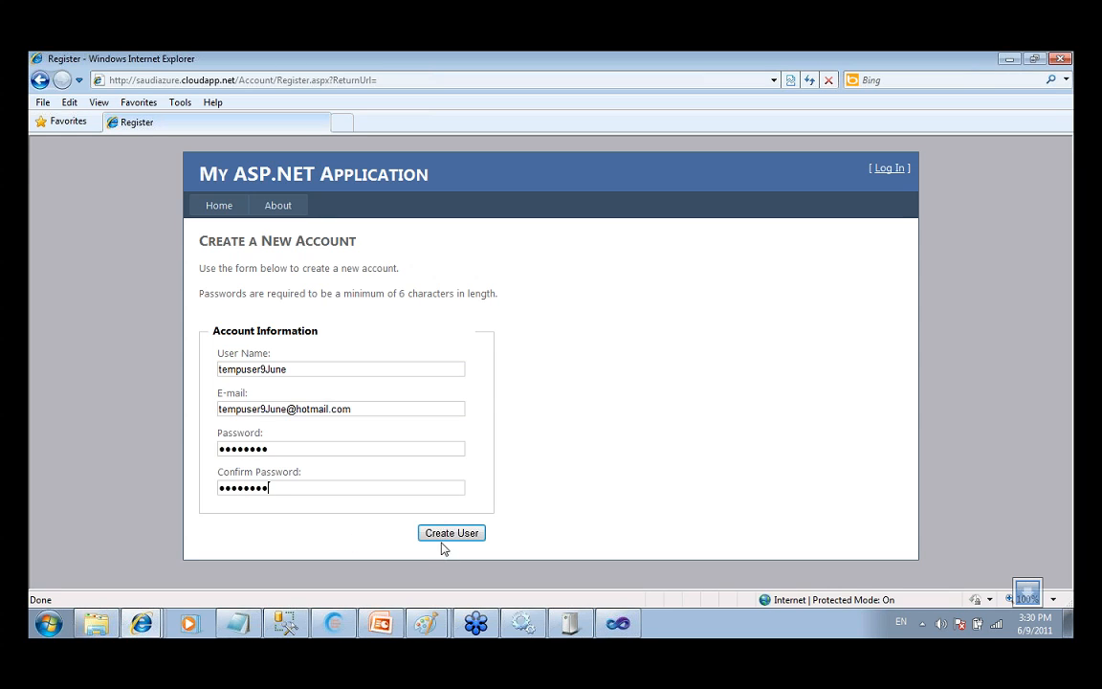
left_click(454, 538)
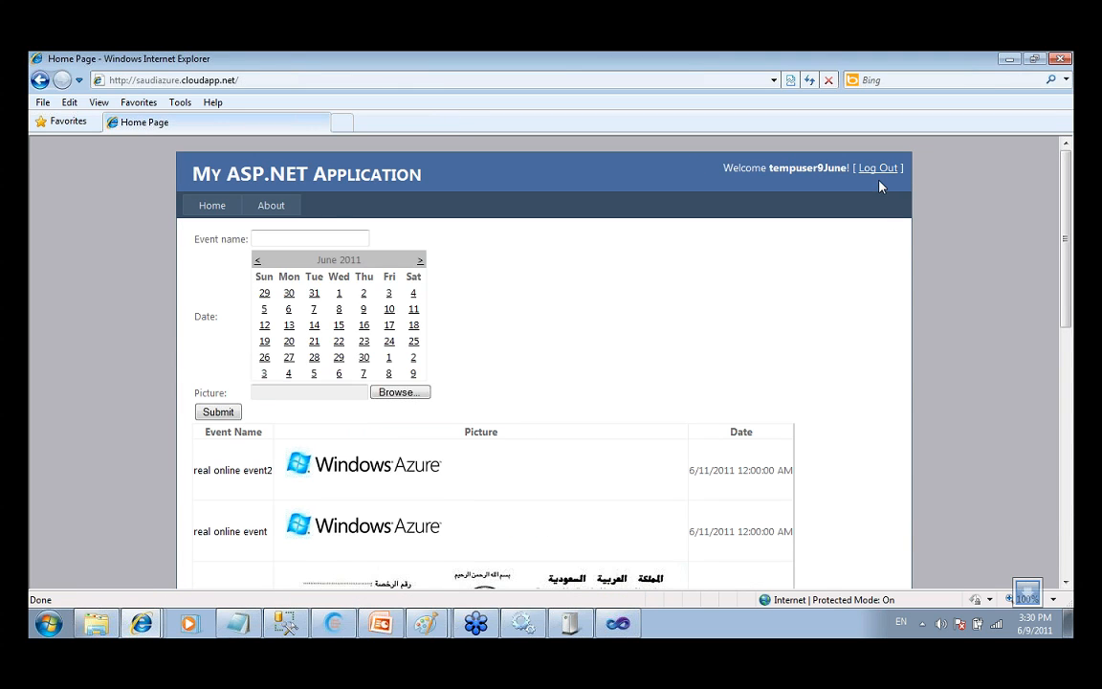
- Scroll through the events list, then switch to SQL Server Management Studio
scroll(962, 272, "down", 5)
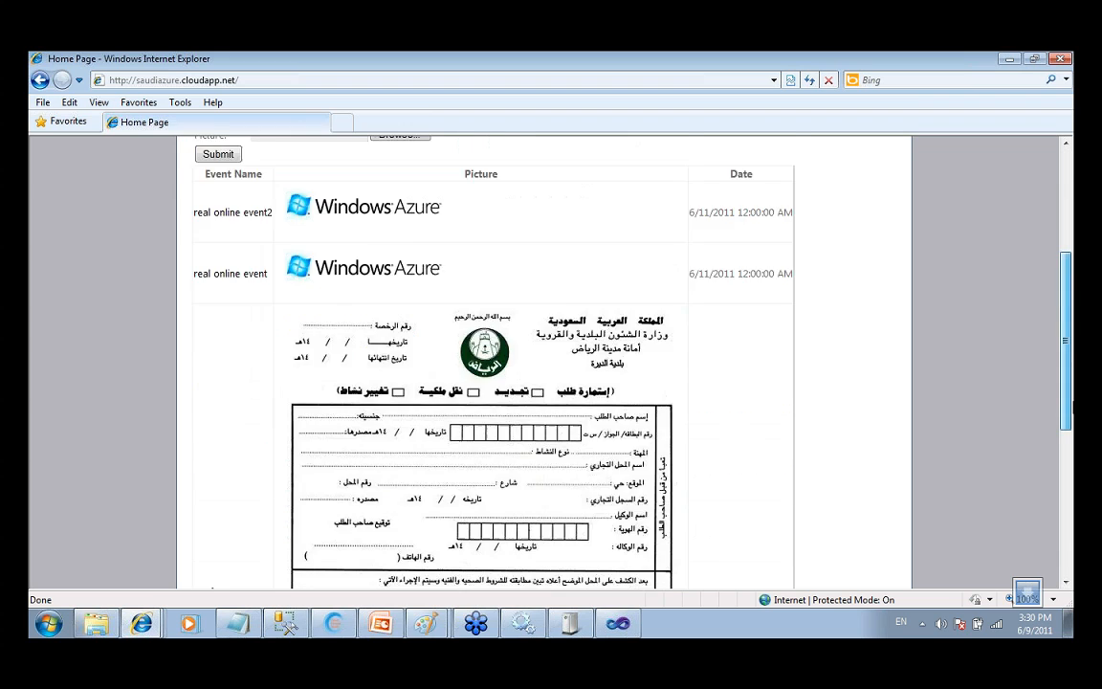
scroll(563, 362, "up", 4)
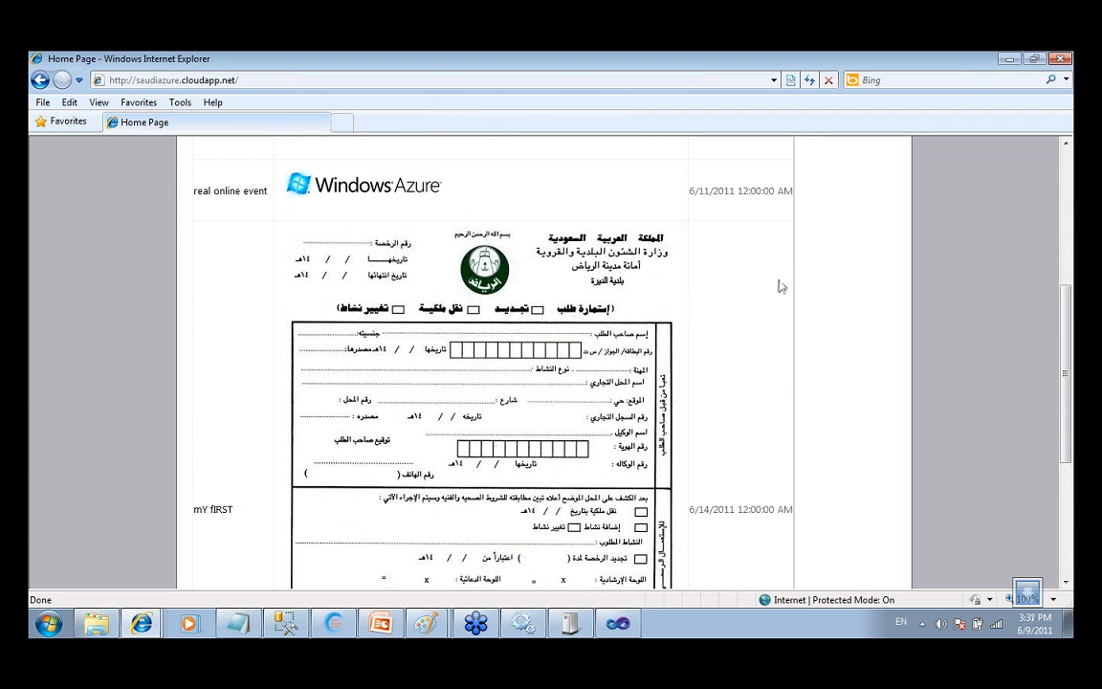
scroll(965, 297, "down", 5)
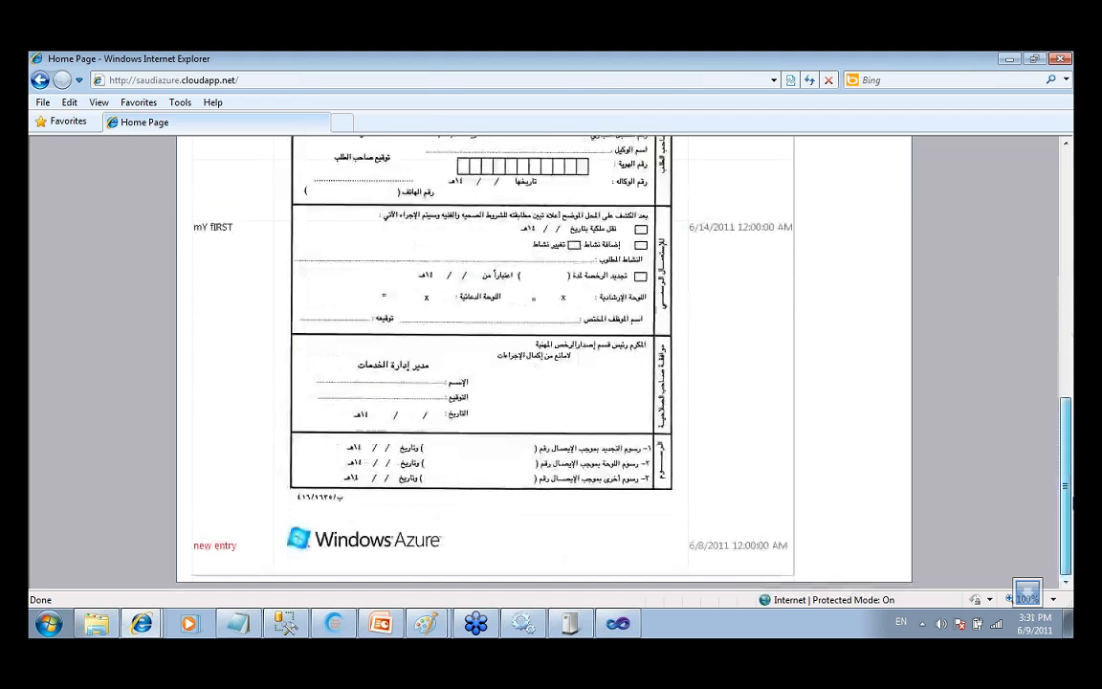
scroll(544, 364, "up", 10)
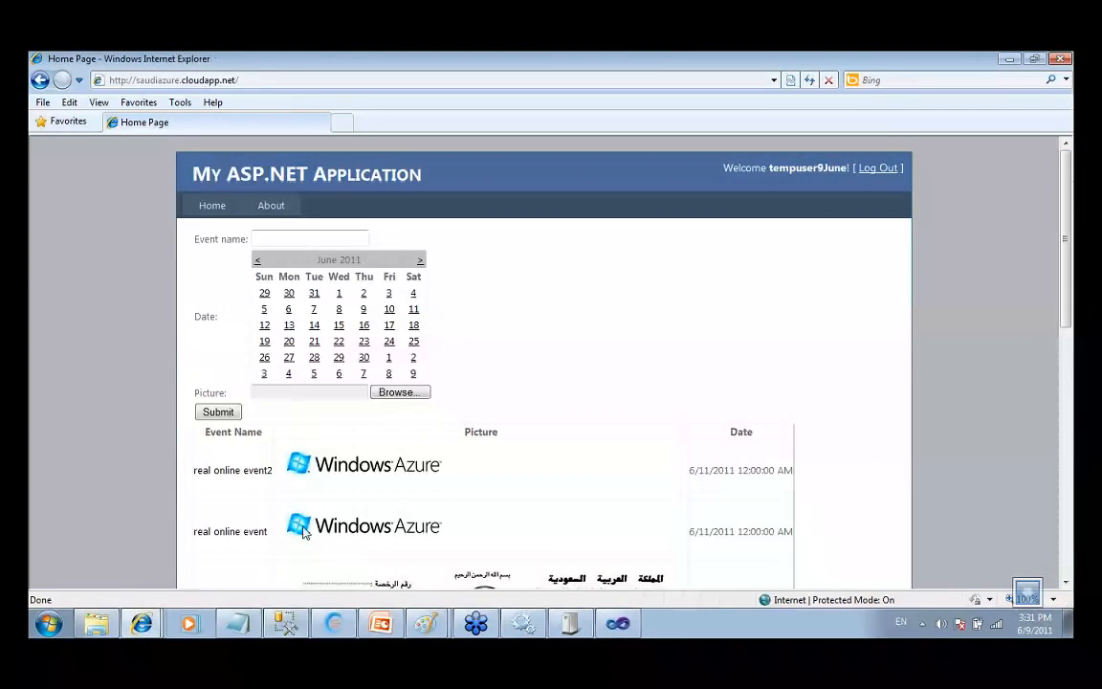
left_click(287, 624)
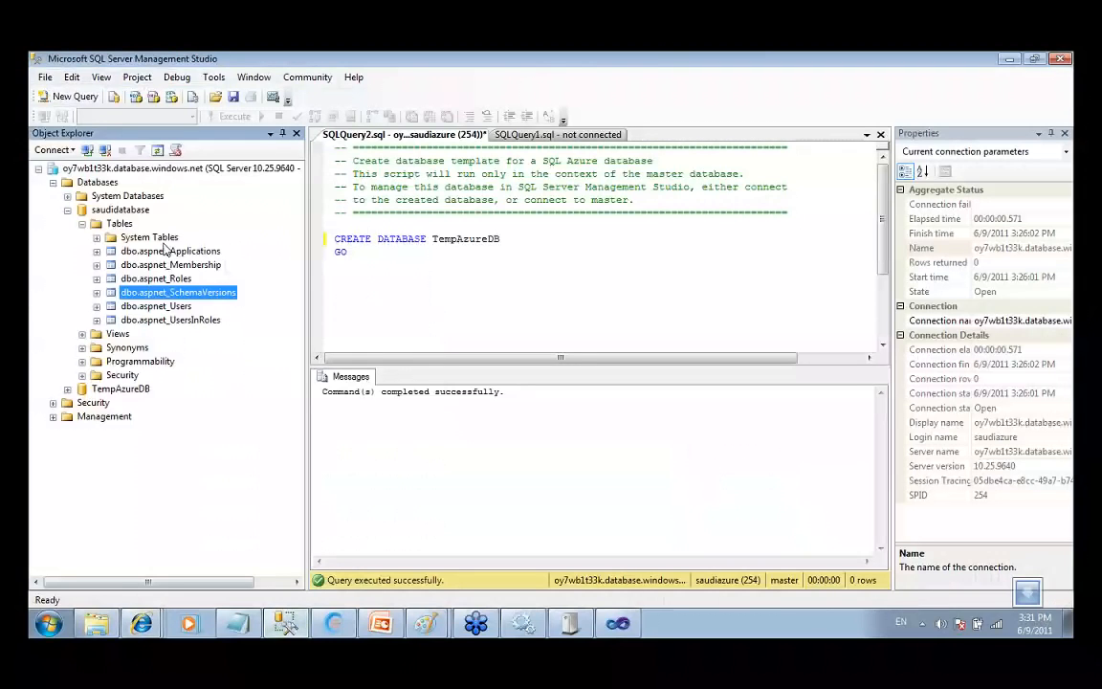
- Script dbo.aspnet_Users as a SELECT into a new query editor window
left_click(153, 306)
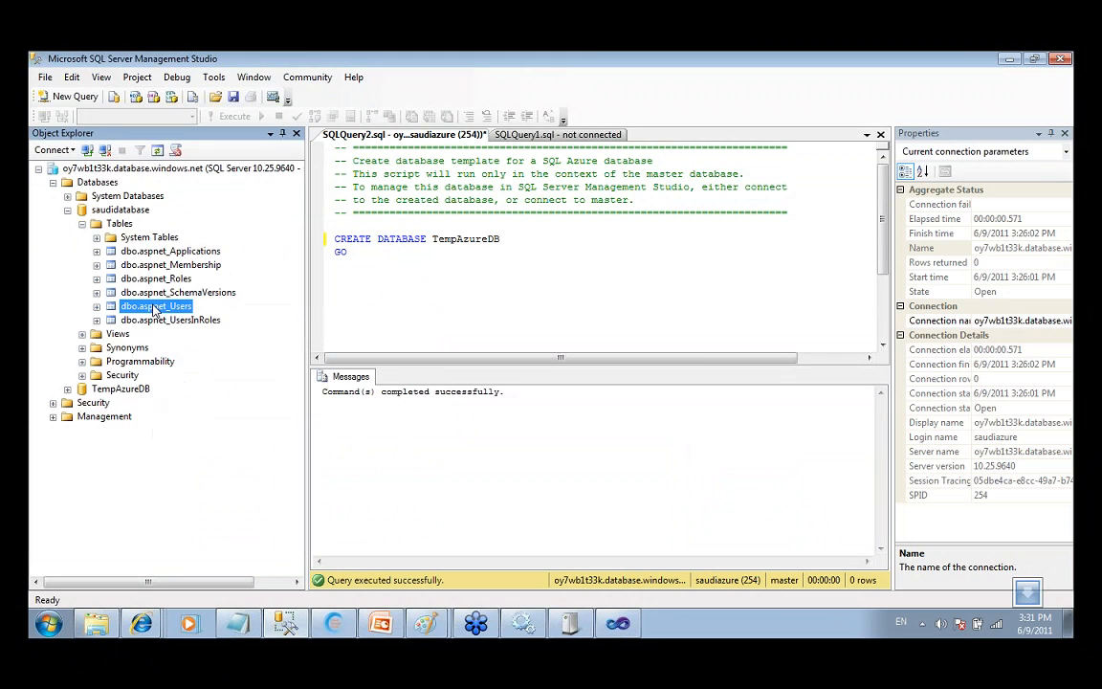
right_click(153, 308)
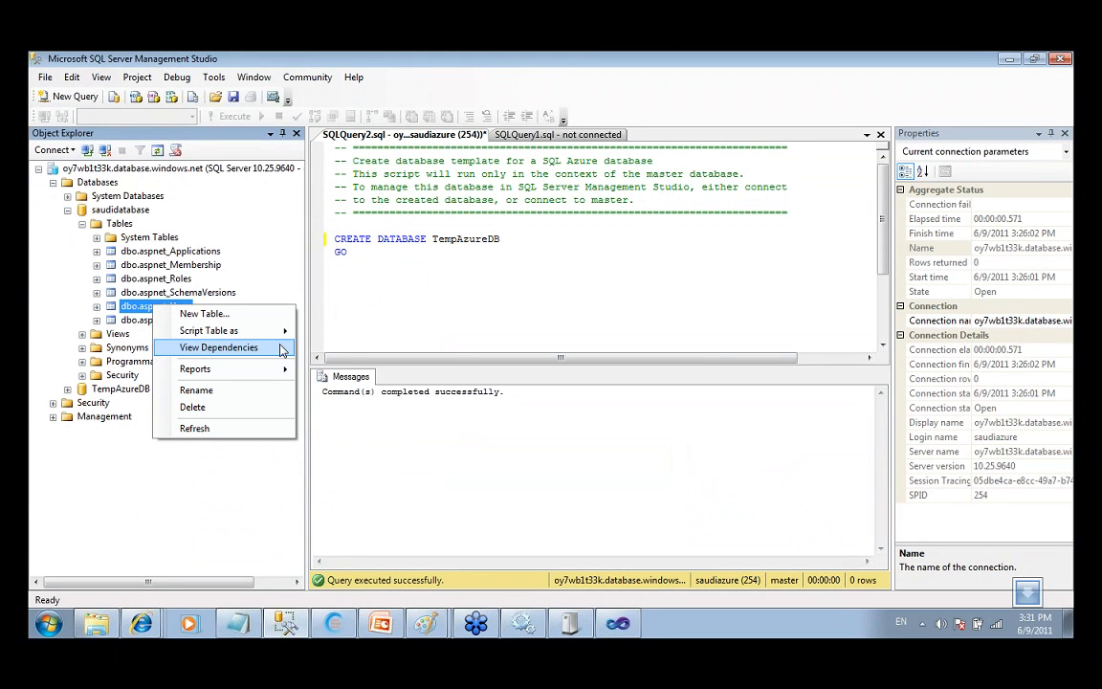
mouse_move(282, 335)
mouse_move(369, 404)
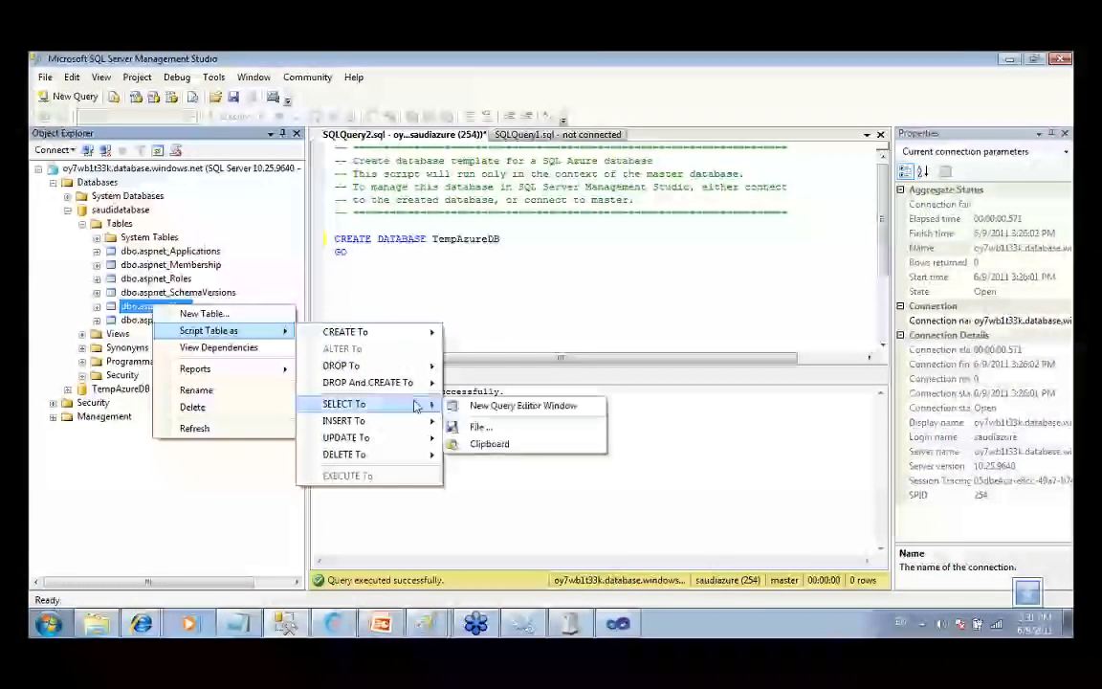
left_click(502, 414)
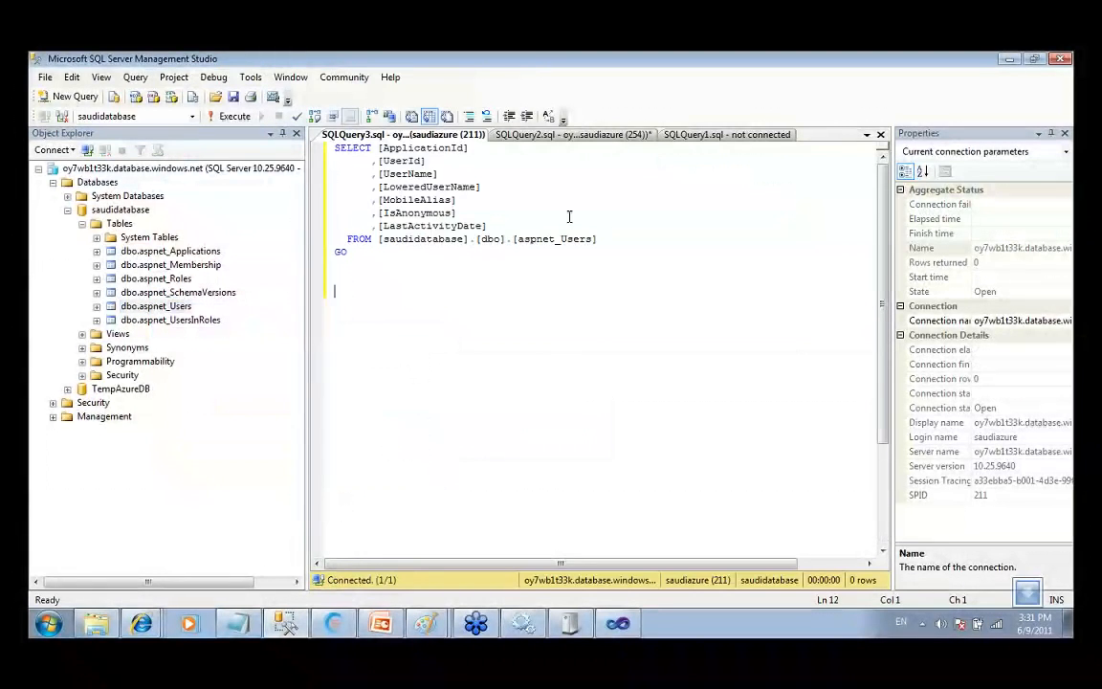
- Execute the aspnet_Users query and select the new user's UserName and LoweredUserName cells
left_click(612, 234)
left_click(230, 116)
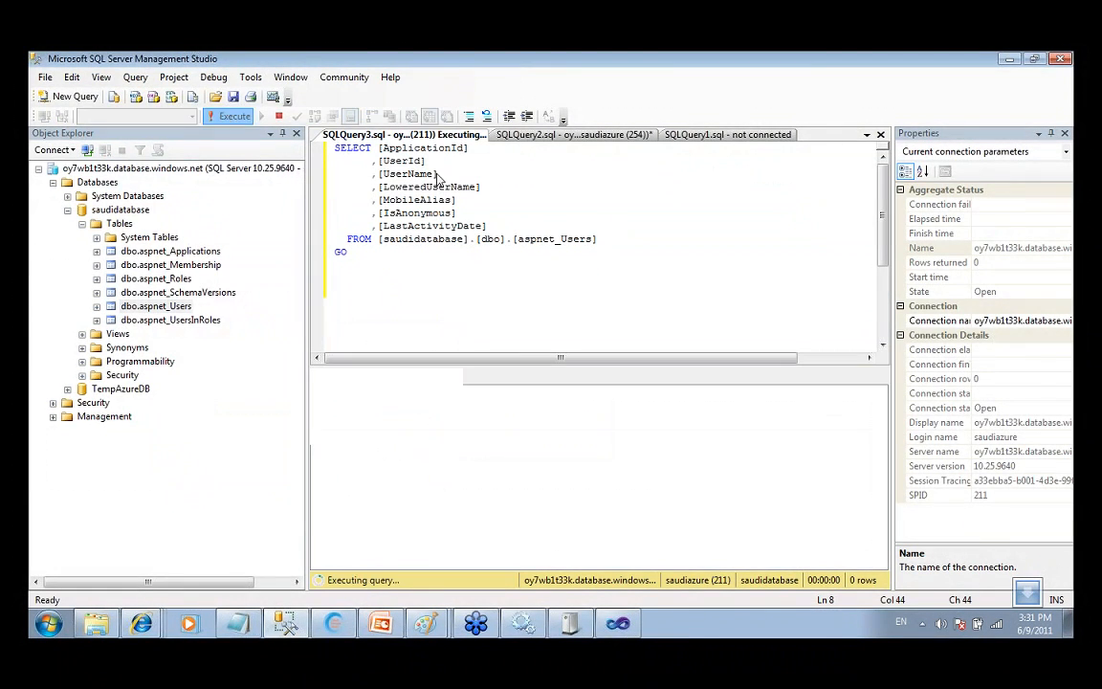
left_click_drag(719, 559, 795, 559)
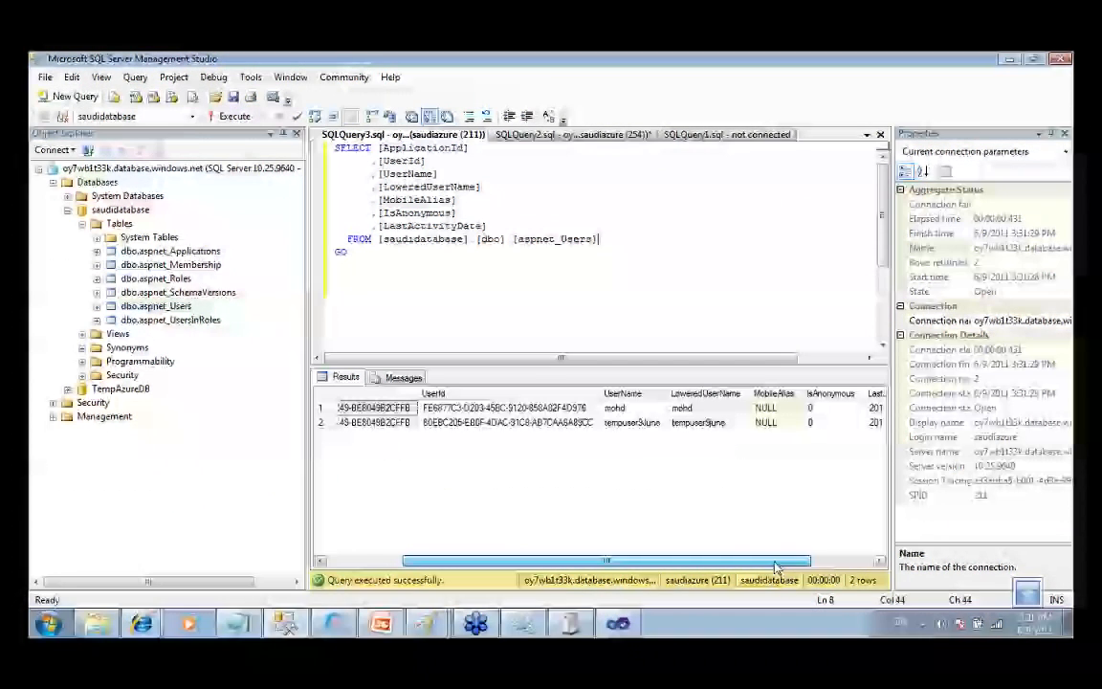
left_click(626, 424)
key("shift+Right")
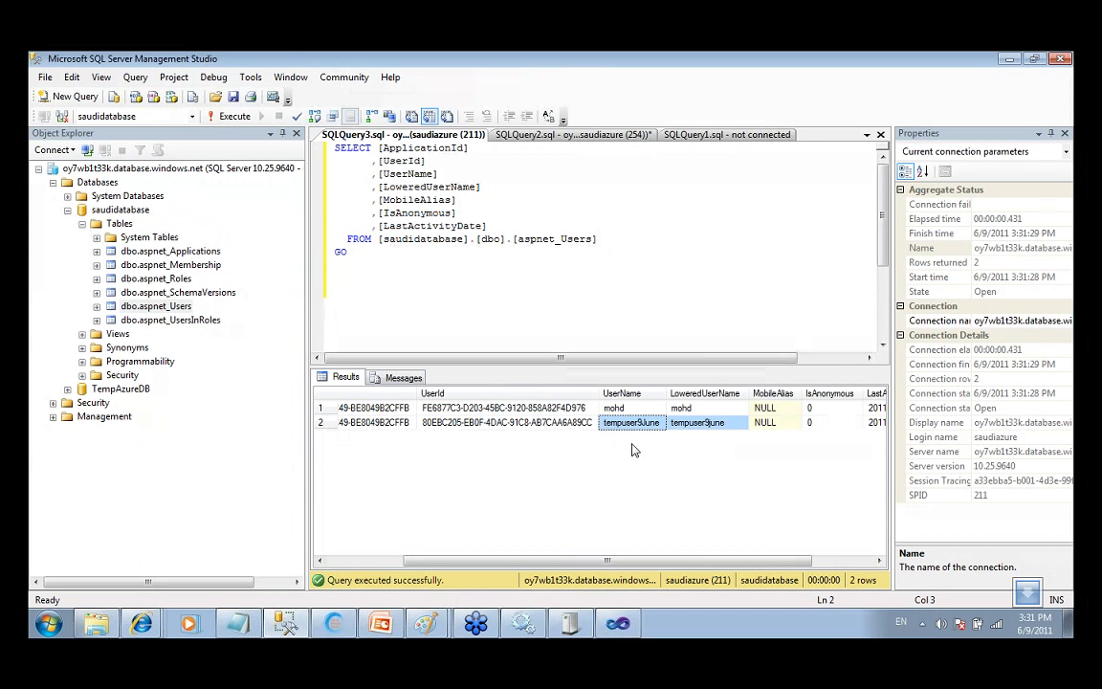
left_click_drag(723, 562, 737, 567)
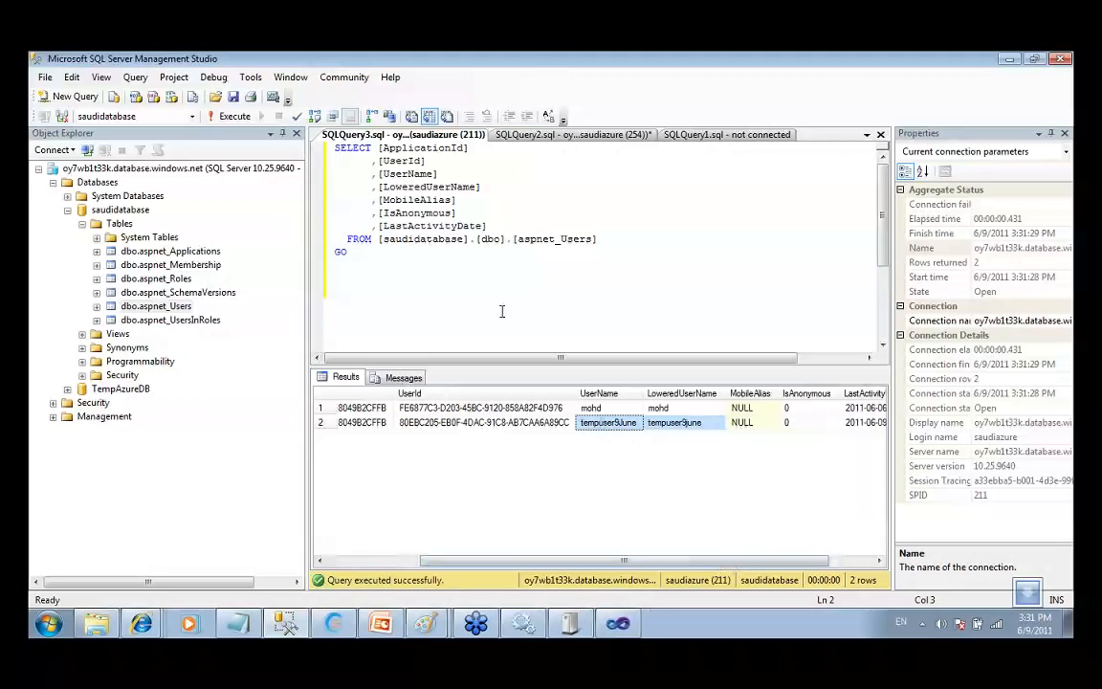
- Refocus the query editor, then minimize Management Studio to reveal the browser
left_click(476, 291)
scroll(323, 507, "left", 3)
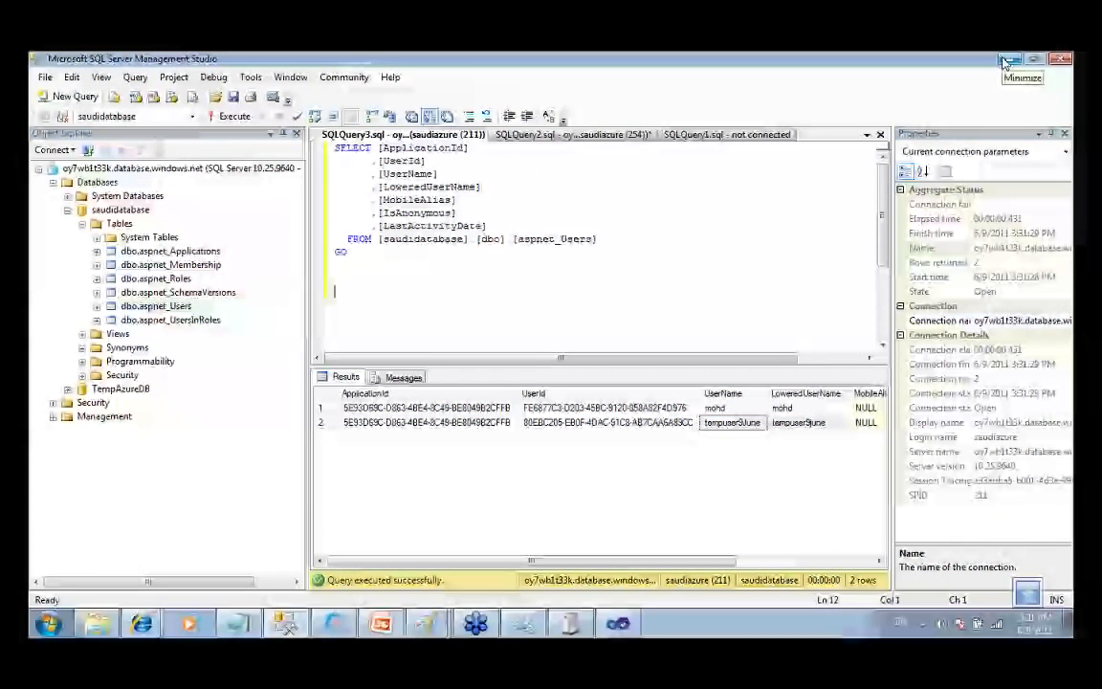
left_click(1010, 59)
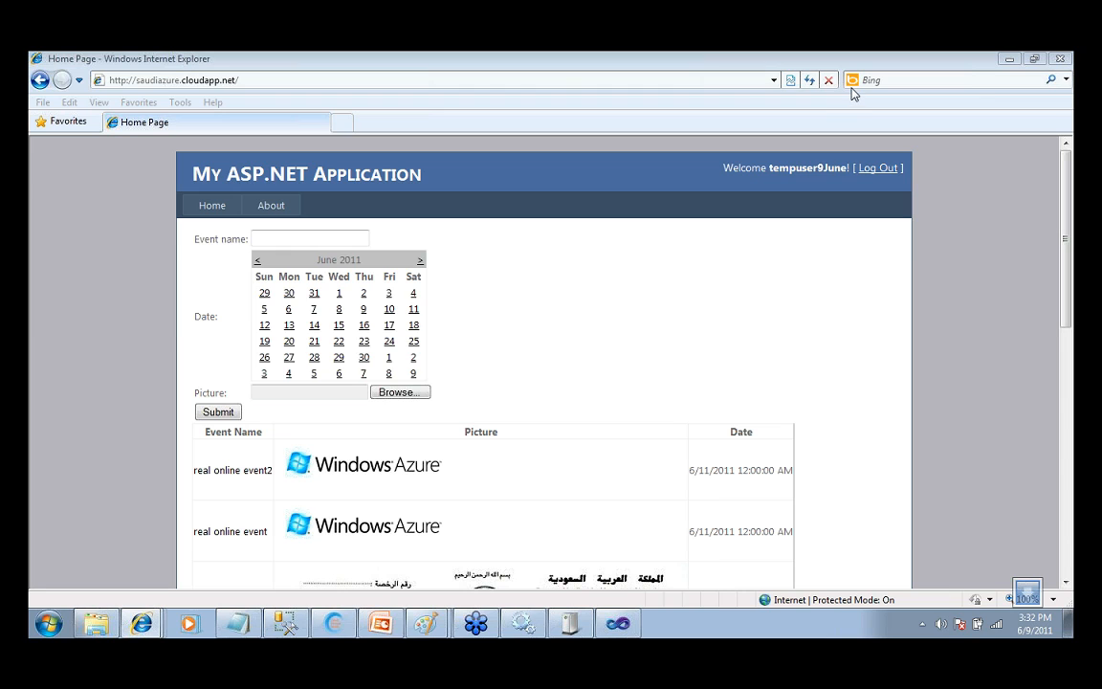
- Minimize Internet Explorer and Visual Studio so the desktop shows
left_click(789, 54)
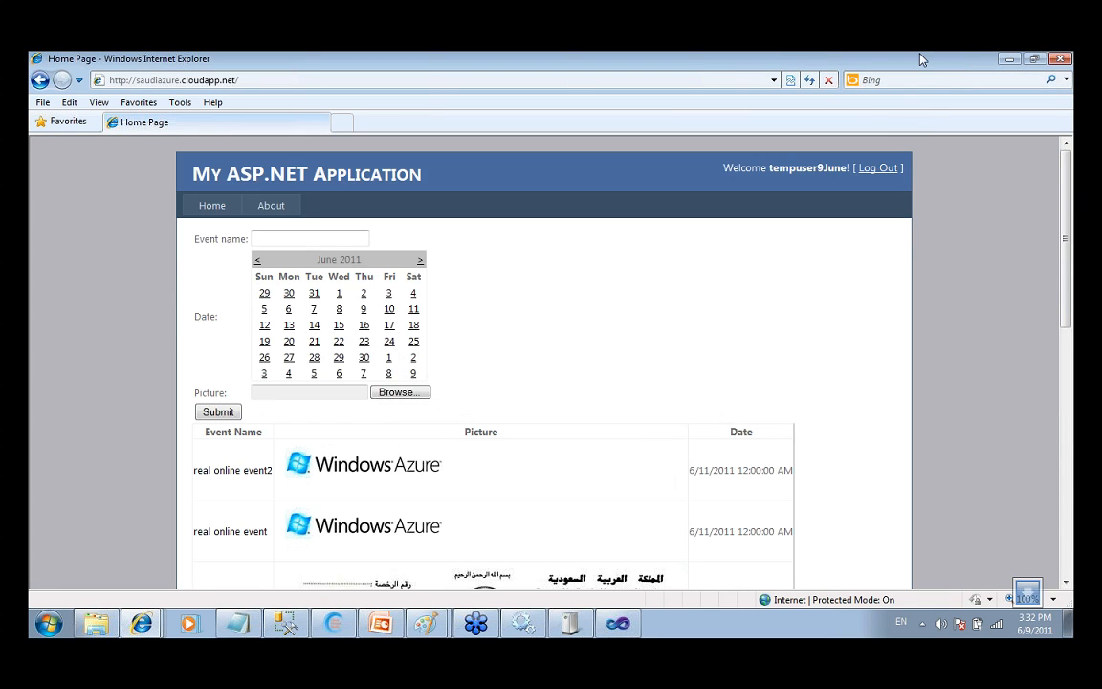
left_click(1011, 58)
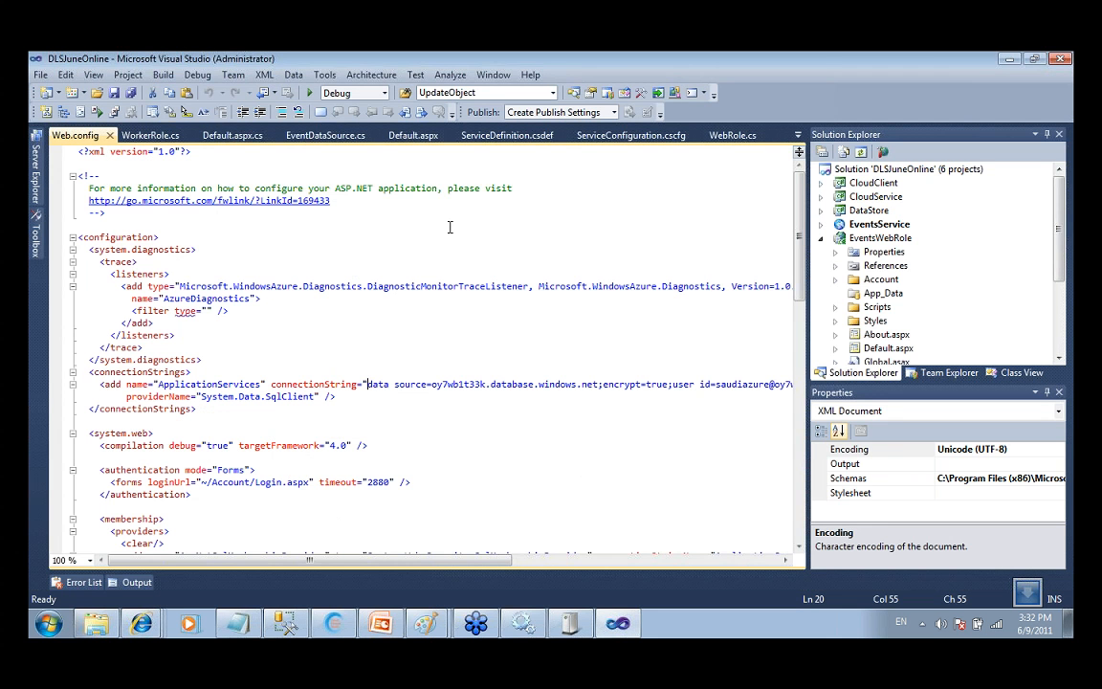
left_click(1011, 59)
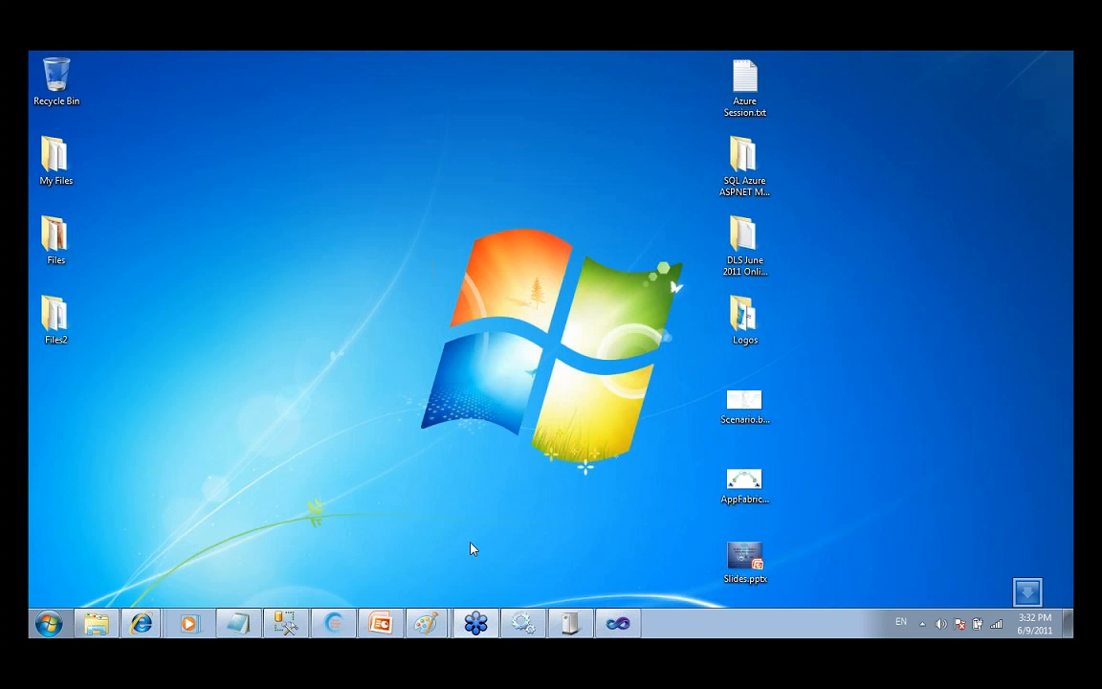